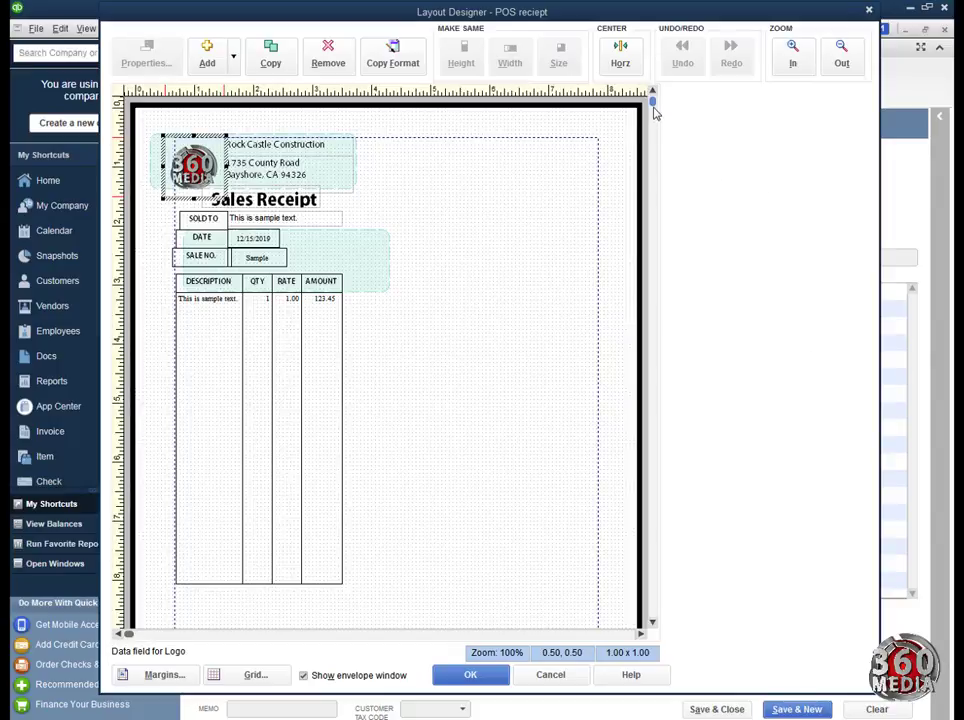
Move the Total label and the Total amount field directly beneath the item table's columns
{"action": "left_click", "coordinate": [652, 613]}
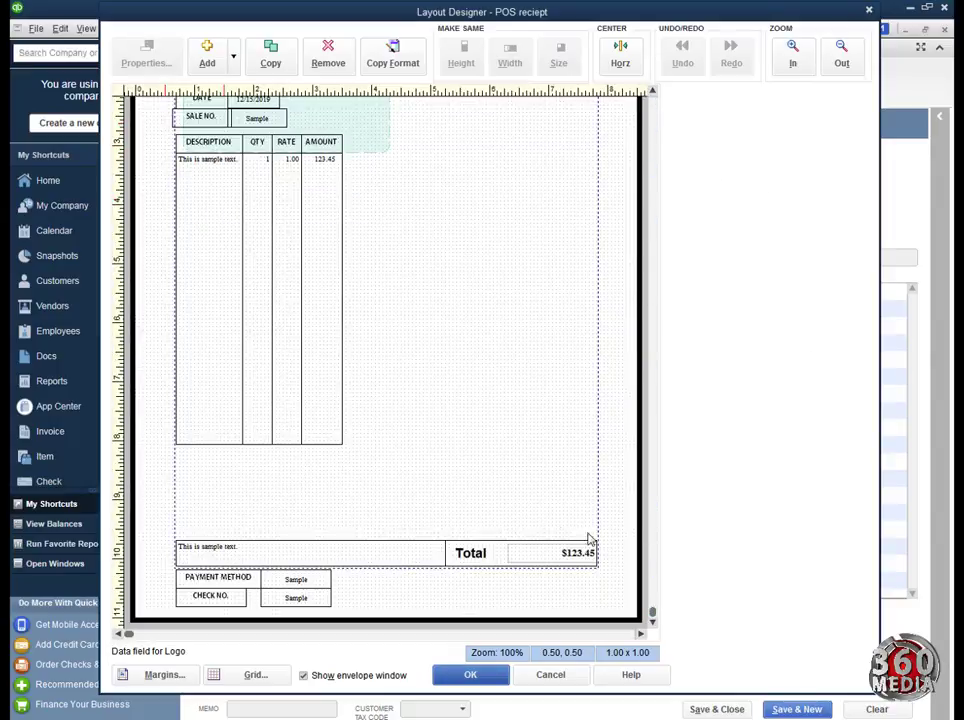
{"action": "left_click", "coordinate": [280, 553]}
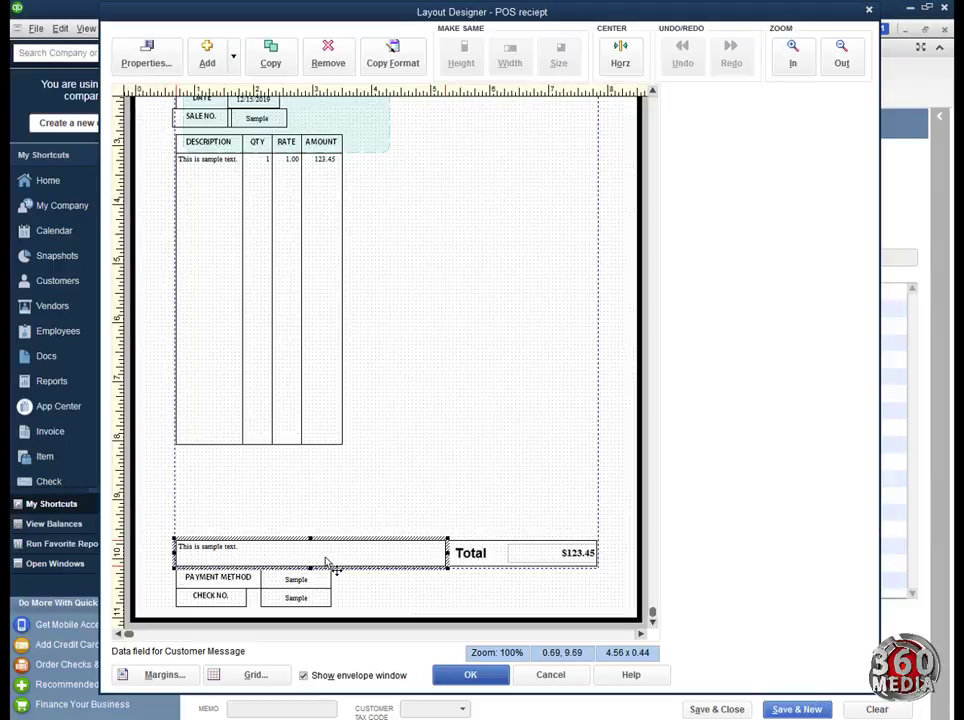
{"action": "left_click", "coordinate": [495, 555]}
{"action": "left_click_drag", "start_coordinate": [479, 543], "coordinate": [228, 463]}
{"action": "left_click_drag", "start_coordinate": [576, 556], "coordinate": [323, 462]}
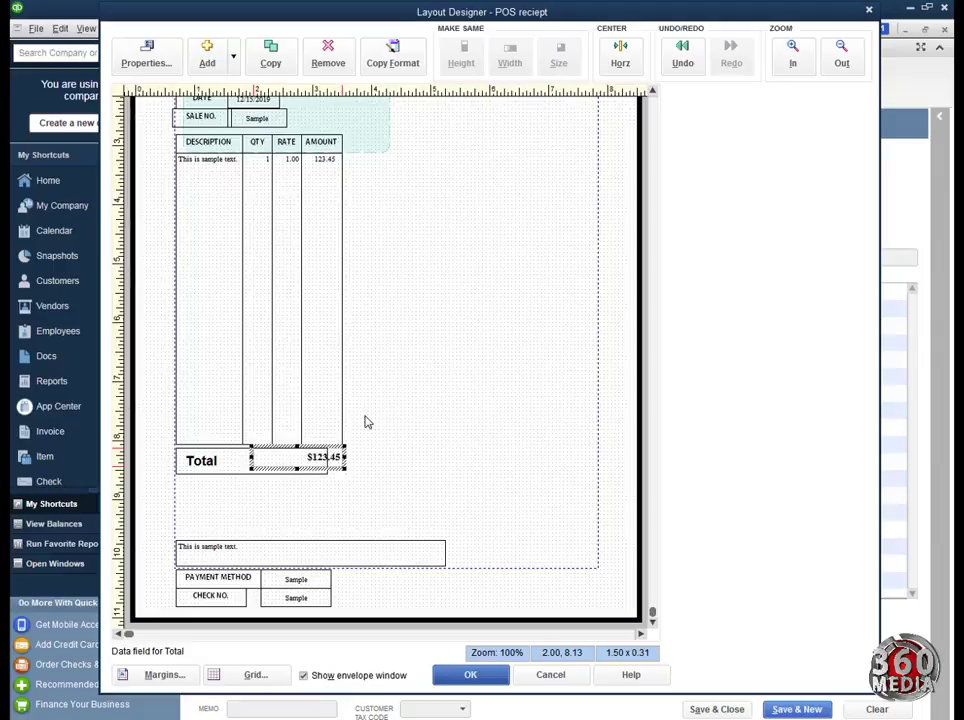
{"action": "left_click", "coordinate": [132, 58]}
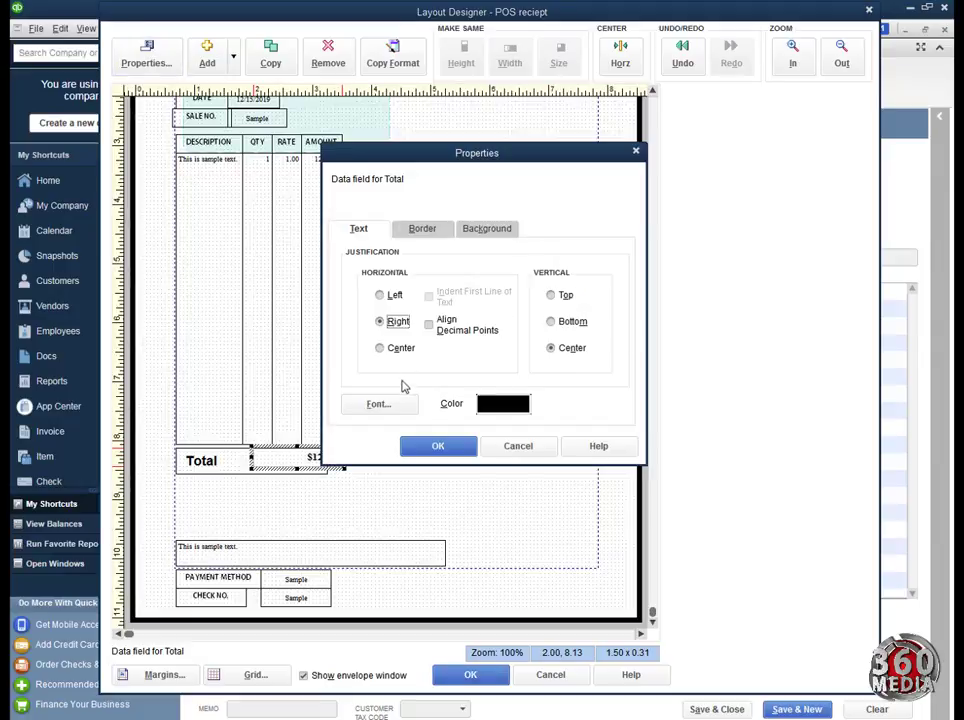
{"action": "left_click", "coordinate": [385, 351]}
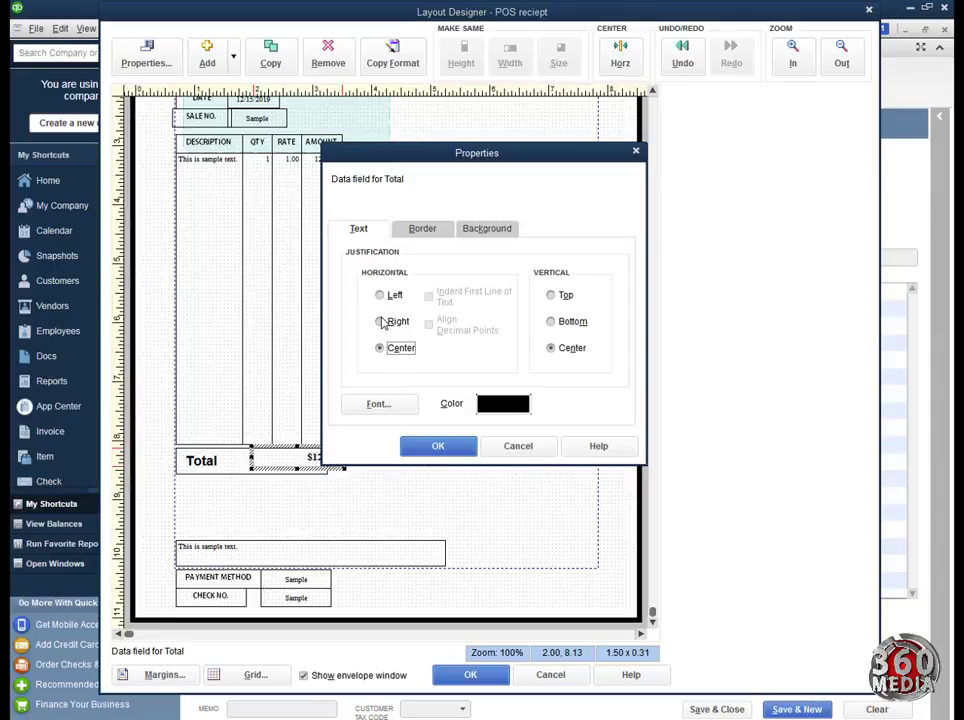
{"action": "left_click", "coordinate": [388, 321]}
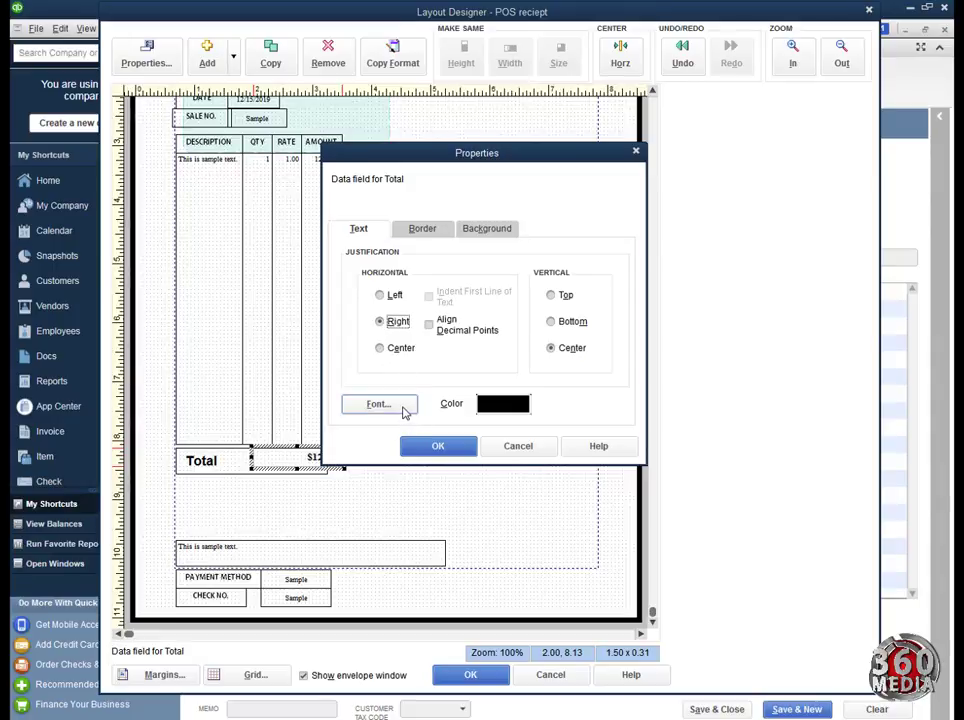
{"action": "left_click", "coordinate": [402, 410]}
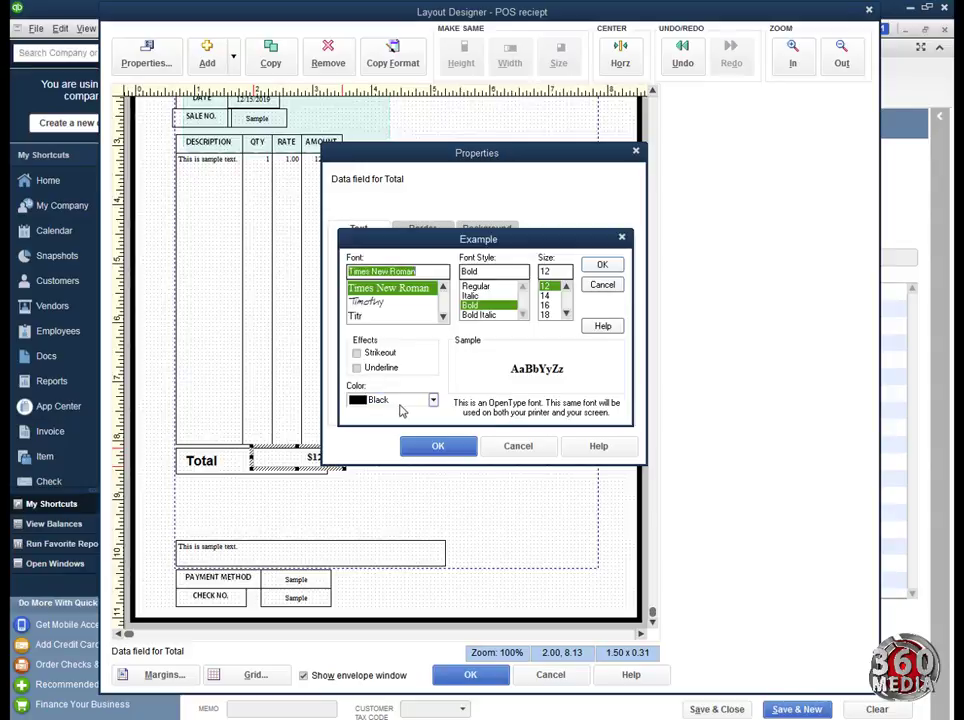
{"action": "left_click", "coordinate": [442, 316]}
{"action": "left_click", "coordinate": [442, 316]}
{"action": "left_click", "coordinate": [442, 316]}
{"action": "left_click", "coordinate": [392, 289]}
{"action": "left_click", "coordinate": [545, 296]}
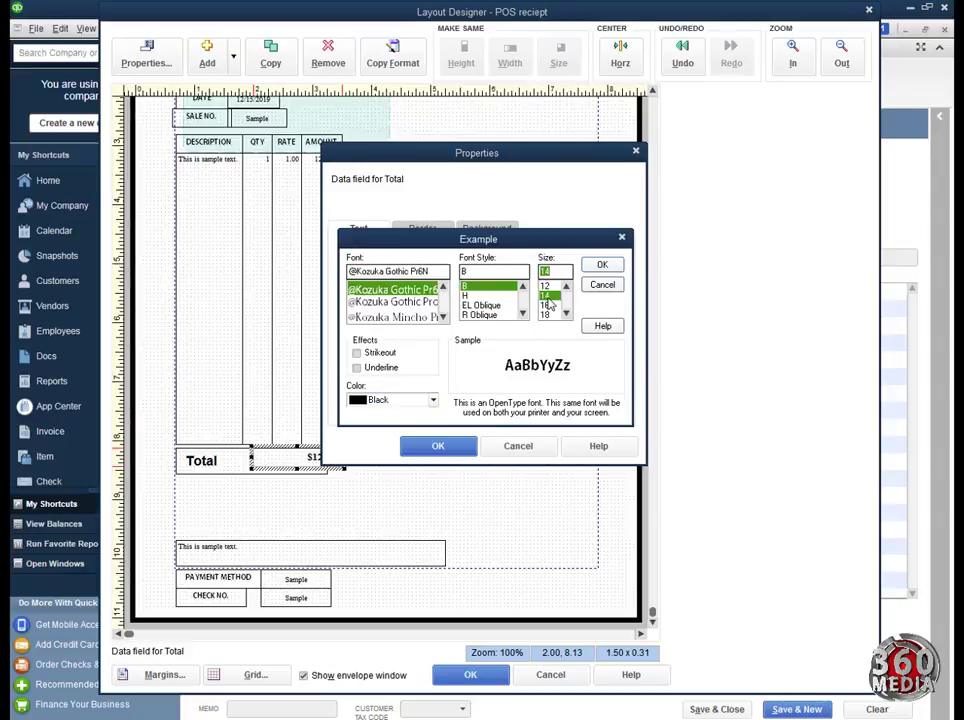
{"action": "left_click", "coordinate": [477, 297]}
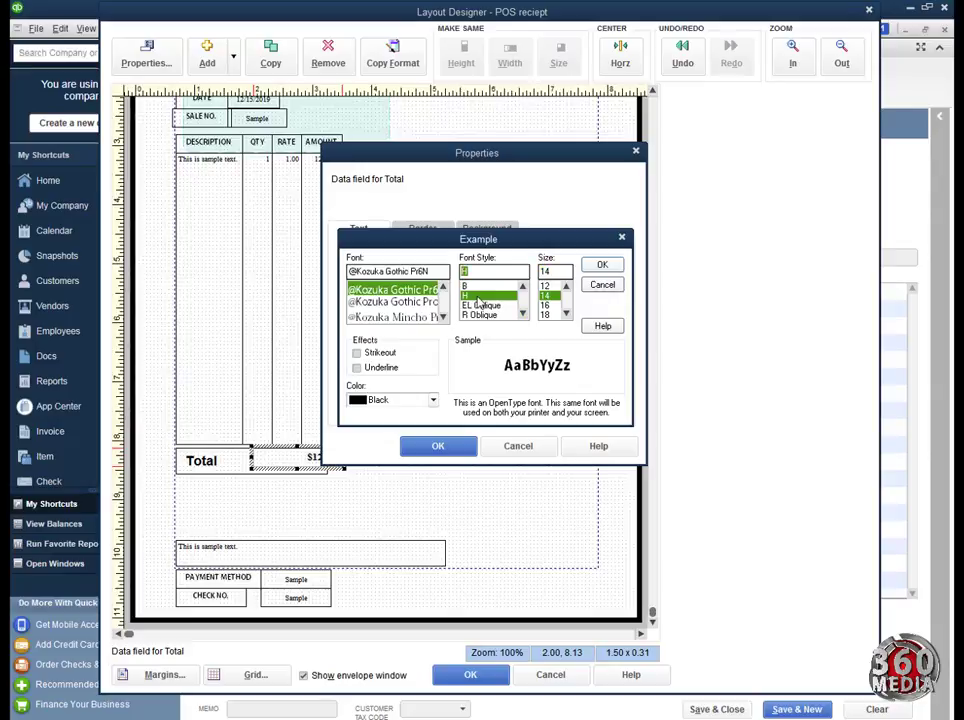
{"action": "left_click", "coordinate": [602, 266]}
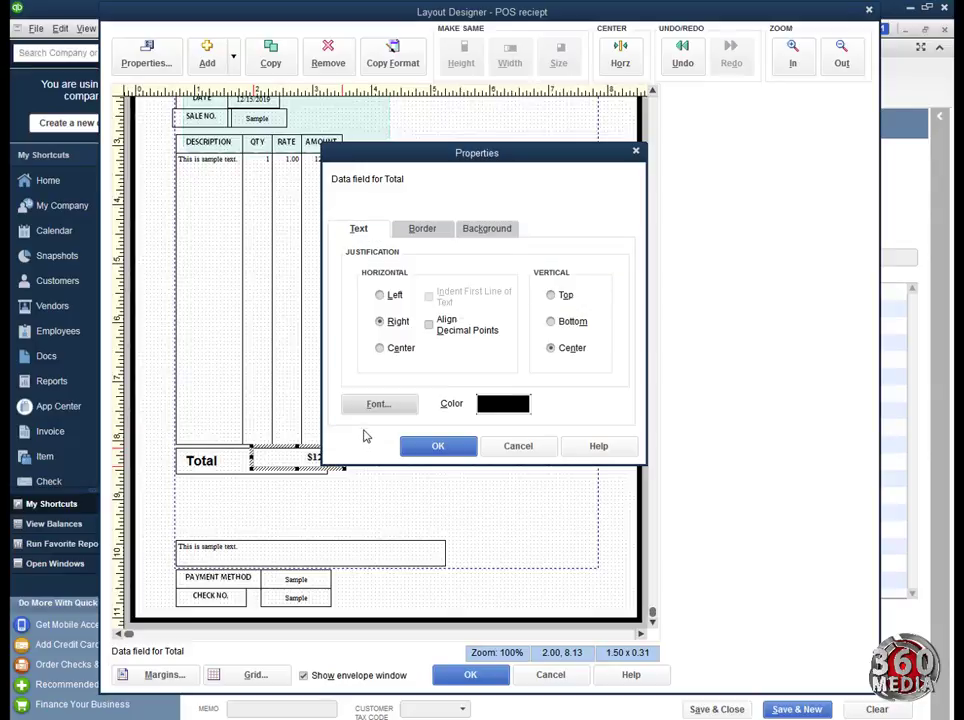
{"action": "left_click", "coordinate": [440, 447]}
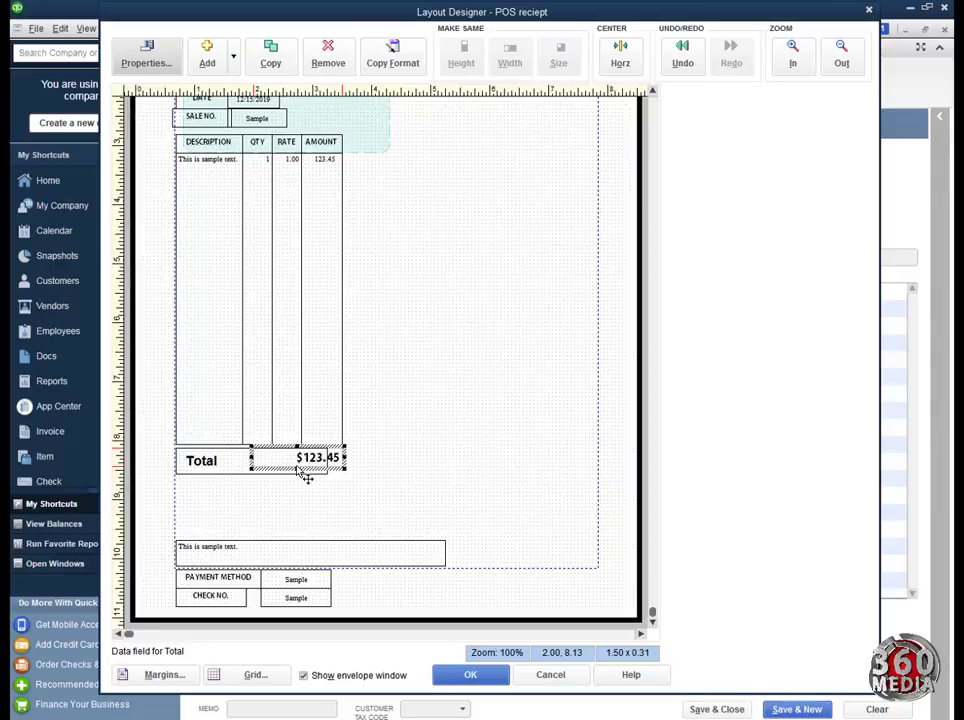
Nudge the Total amount field down to a vertical position of 8.21, alongside the Total label
{"action": "key", "text": "Down"}
{"action": "key", "text": "Down"}
{"action": "key", "text": "Down"}
{"action": "key", "text": "Down"}
{"action": "key", "text": "Down"}
{"action": "key", "text": "Down"}
{"action": "key", "text": "Down"}
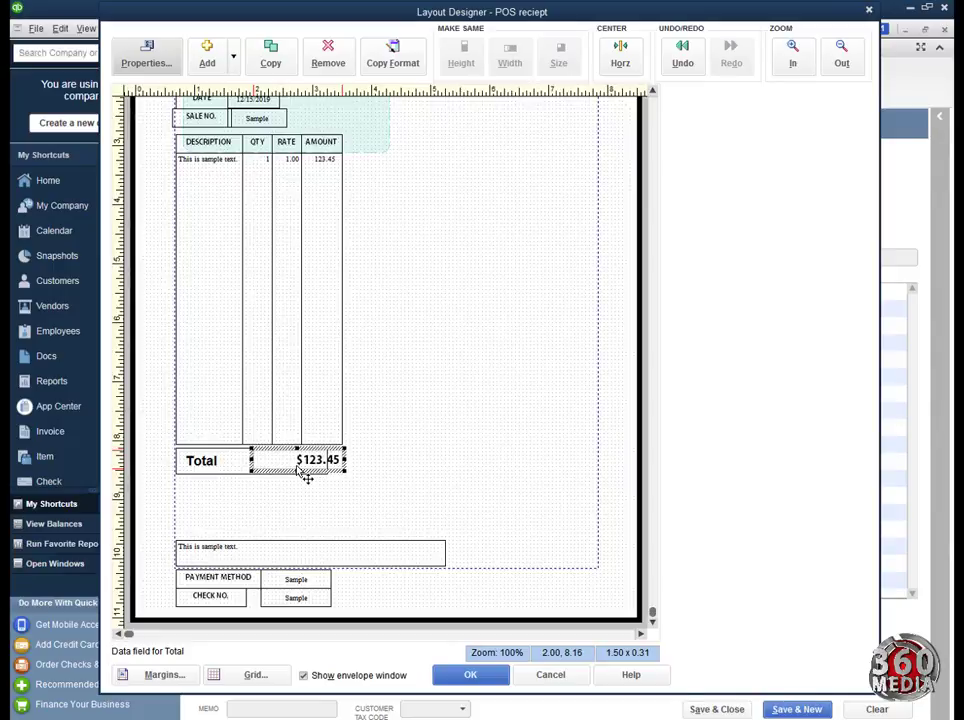
{"action": "key", "text": "Down"}
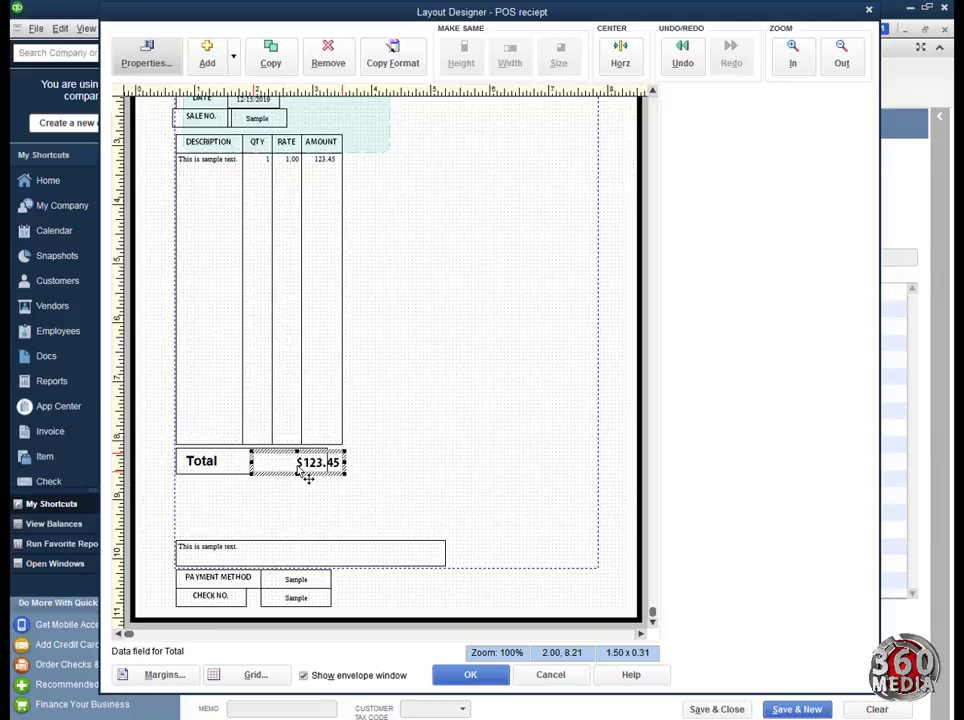
Move the Customer Message field directly below the Total row and narrow it to about 2.88 wide
{"action": "left_click", "coordinate": [296, 556]}
{"action": "left_click_drag", "start_coordinate": [296, 556], "coordinate": [303, 504]}
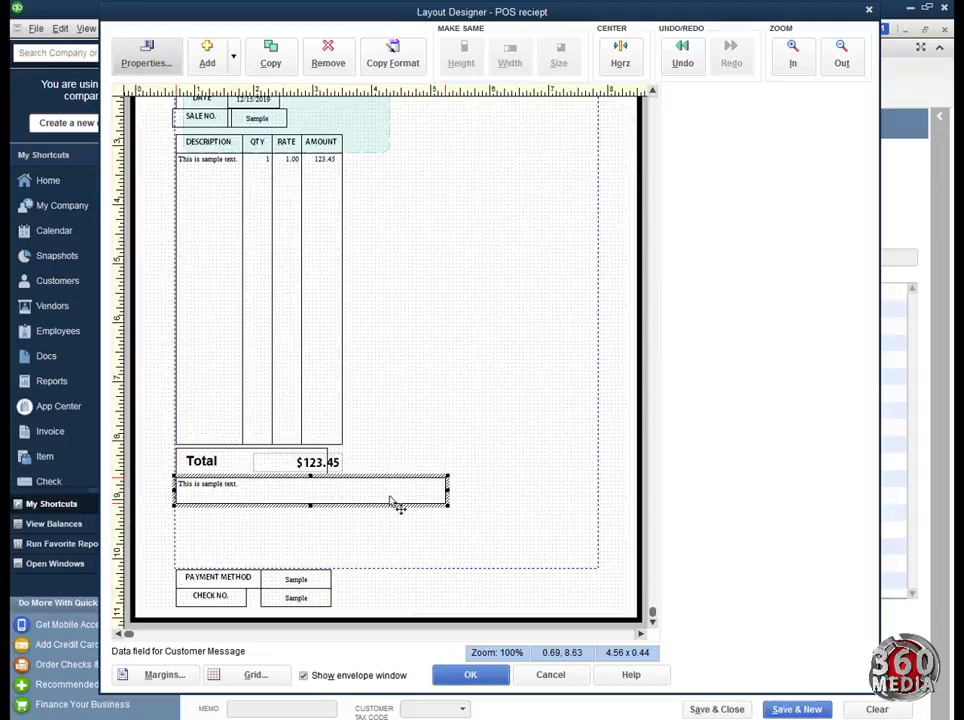
{"action": "left_click_drag", "start_coordinate": [447, 505], "coordinate": [344, 505]}
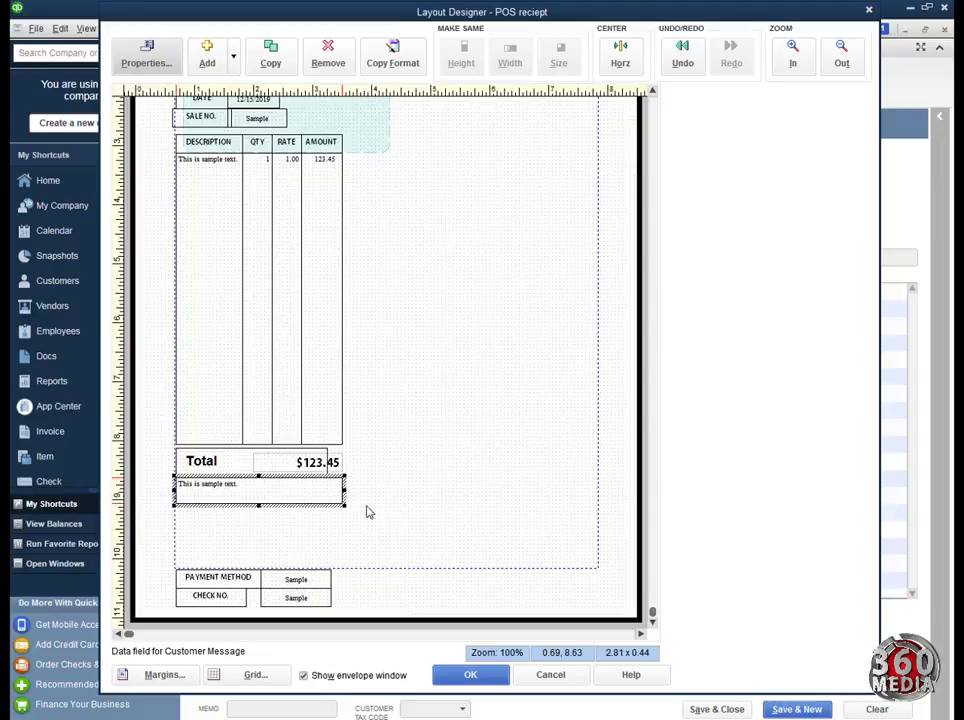
{"action": "left_click", "coordinate": [345, 513]}
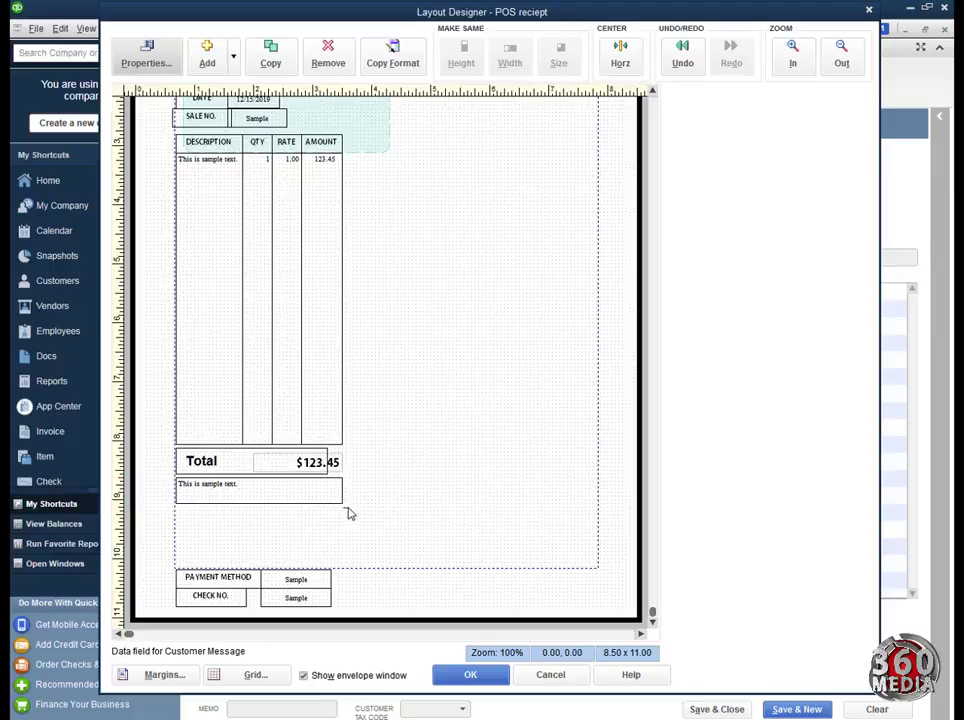
{"action": "left_click", "coordinate": [339, 506]}
{"action": "left_click", "coordinate": [348, 514]}
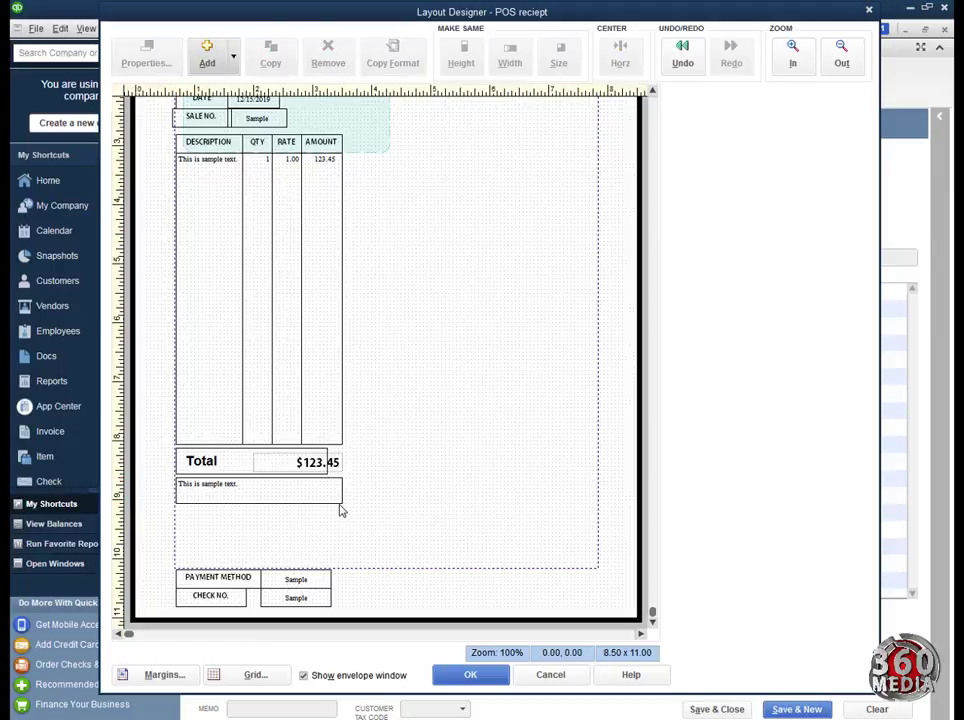
{"action": "left_click", "coordinate": [346, 510]}
{"action": "left_click_drag", "start_coordinate": [346, 511], "coordinate": [348, 506]}
Center the Customer Message text horizontally and set its font to Myriad Hebrew
{"action": "left_click", "coordinate": [148, 58]}
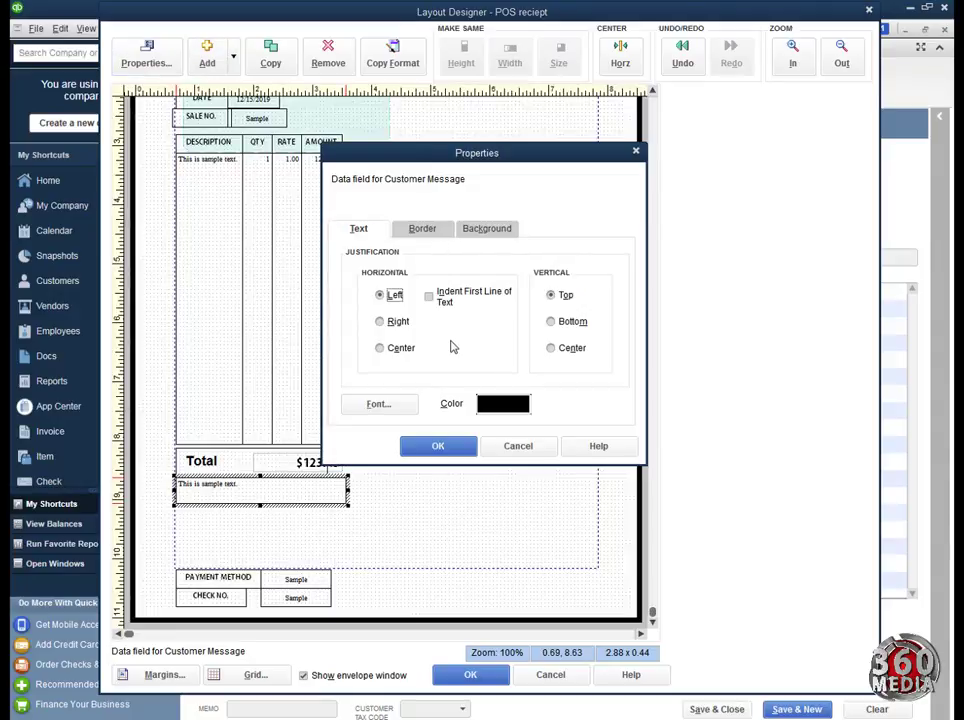
{"action": "left_click", "coordinate": [386, 348]}
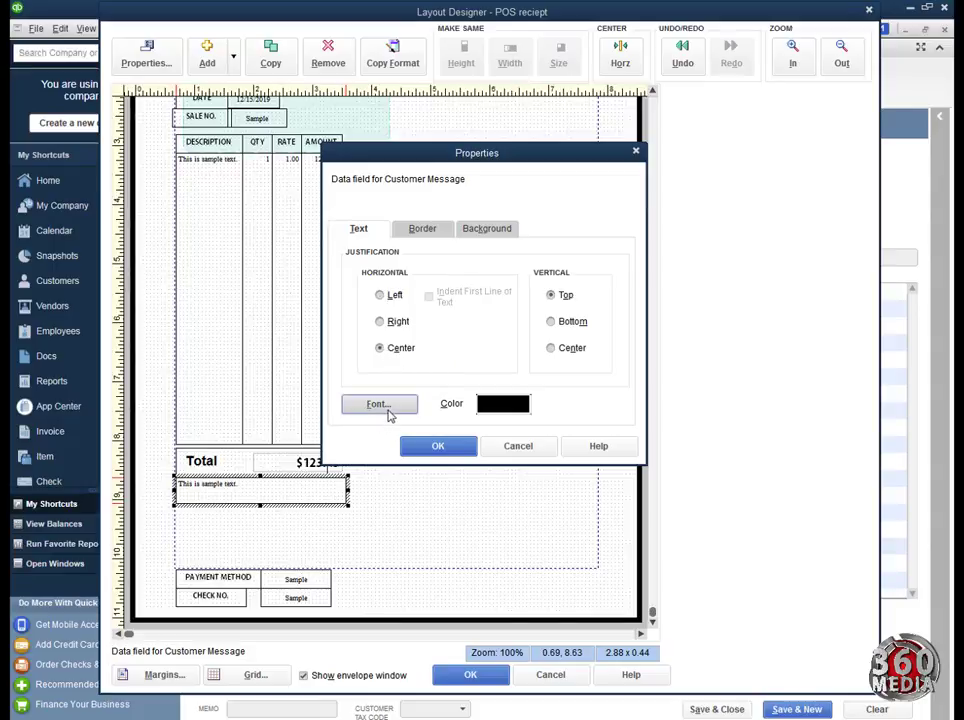
{"action": "left_click", "coordinate": [379, 404]}
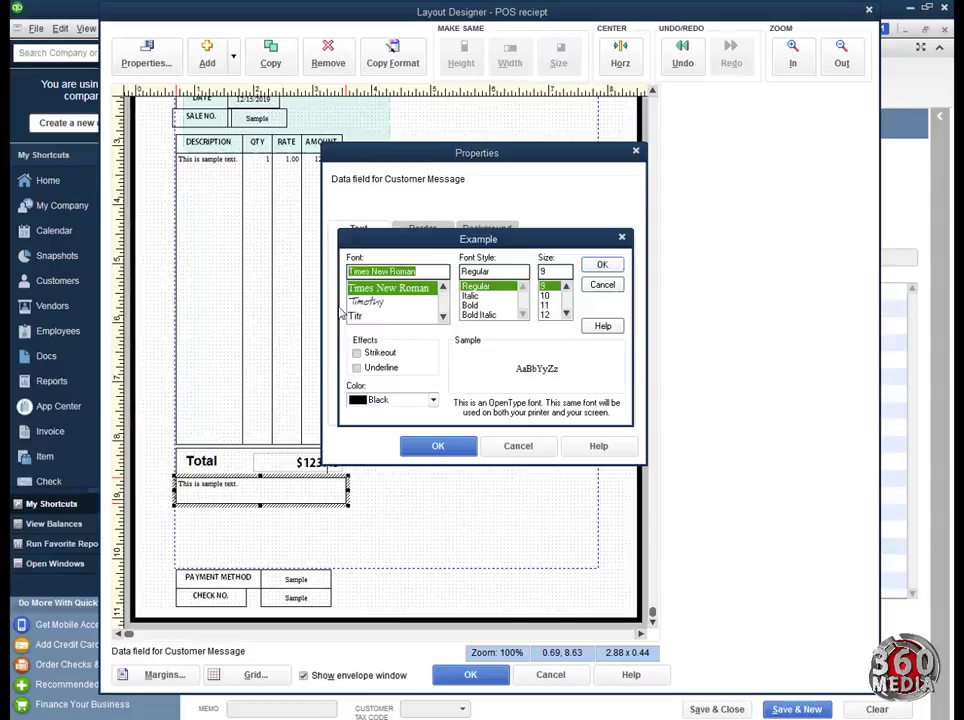
{"action": "type", "text": "myr"}
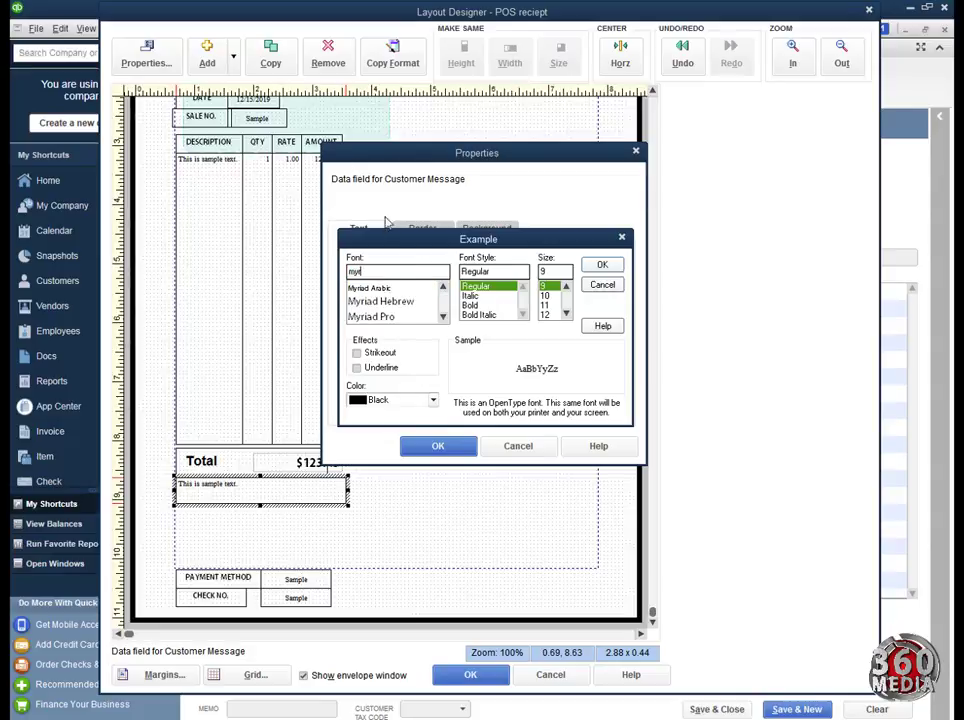
{"action": "left_click", "coordinate": [390, 301]}
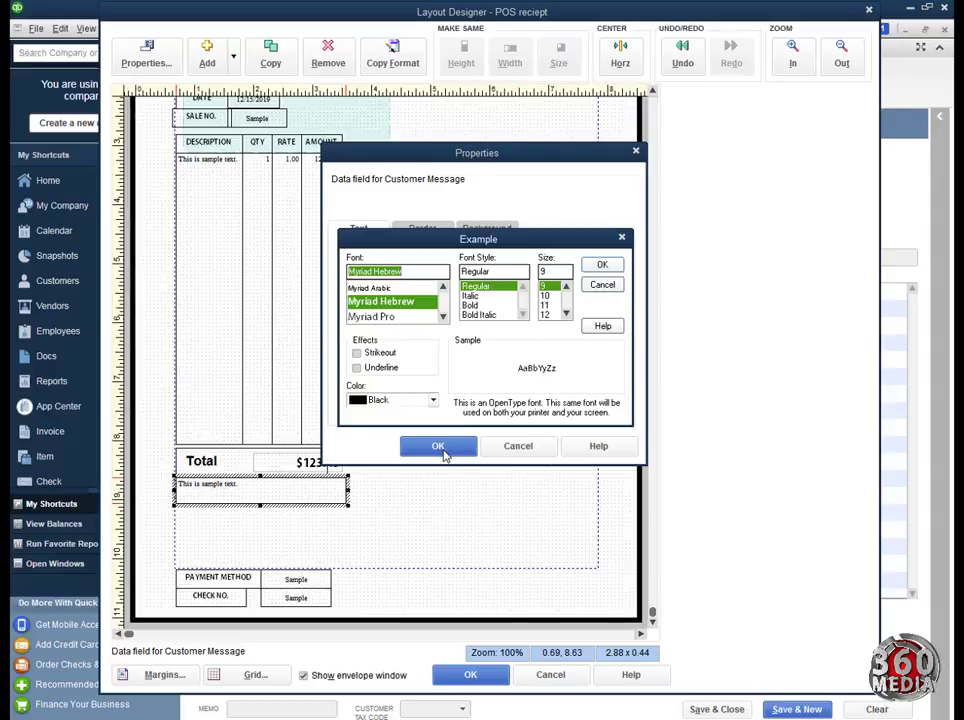
{"action": "left_click", "coordinate": [603, 265]}
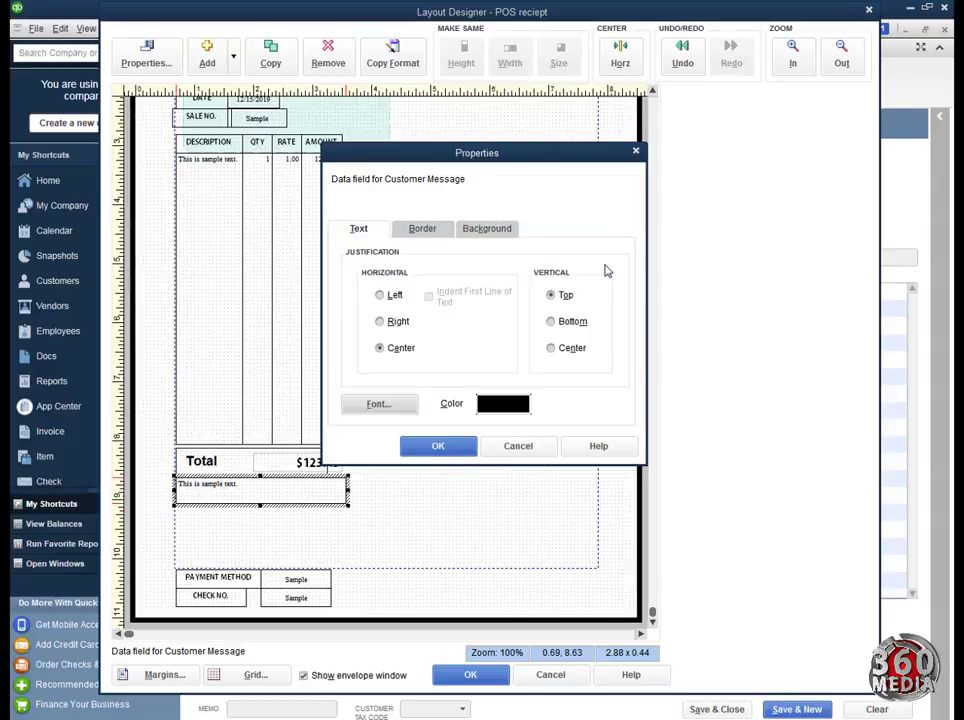
Remove the top, left, right and bottom borders from the Customer Message field
{"action": "left_click", "coordinate": [423, 232]}
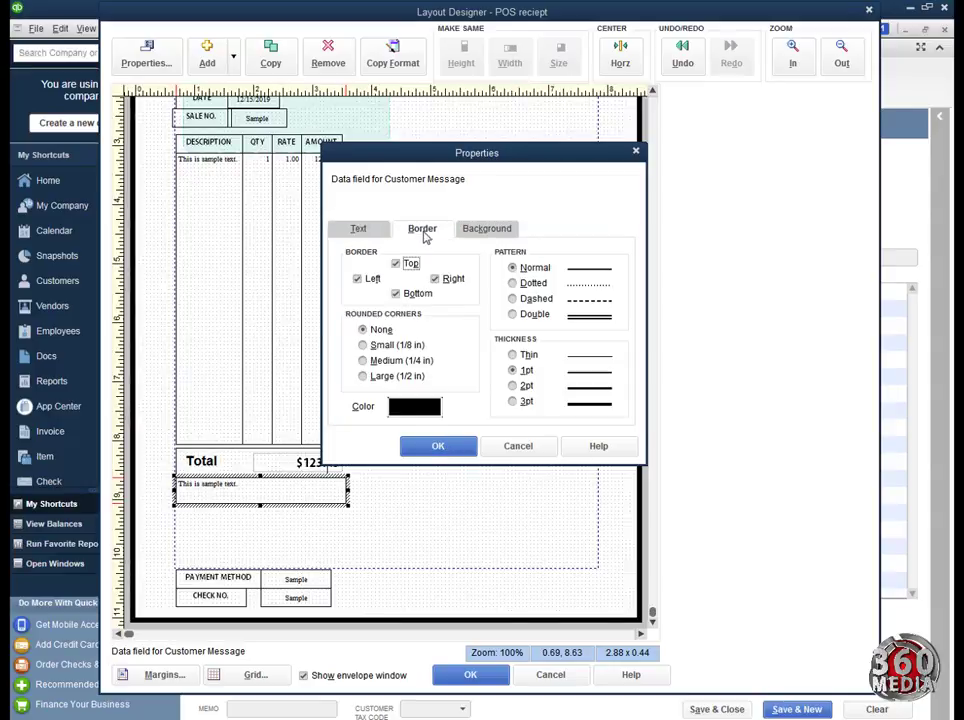
{"action": "left_click", "coordinate": [395, 265]}
{"action": "left_click", "coordinate": [358, 280]}
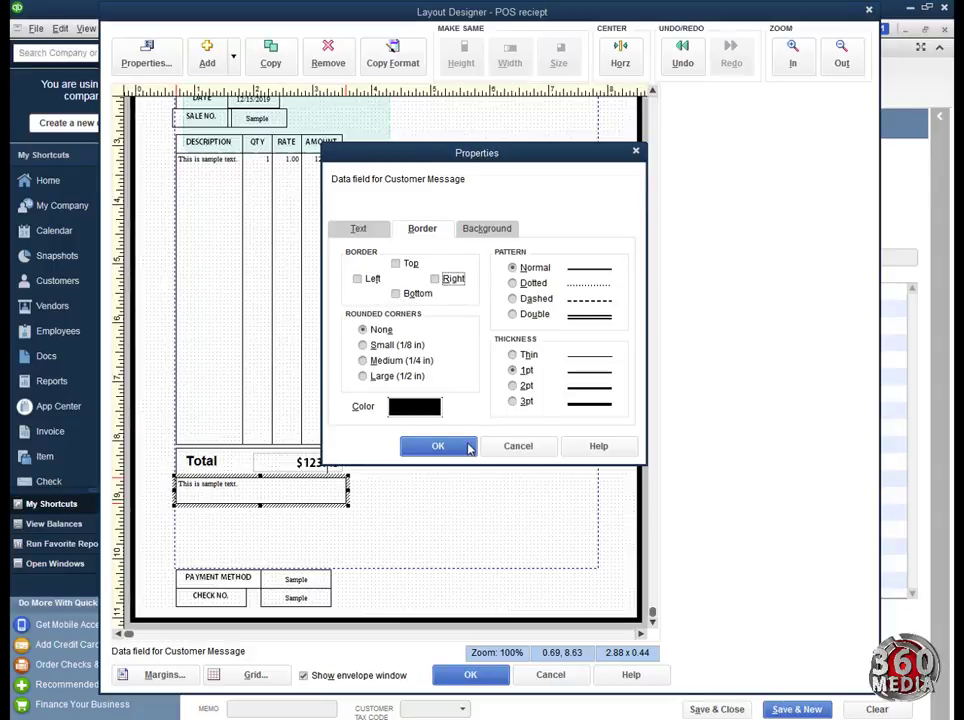
{"action": "left_click", "coordinate": [441, 446]}
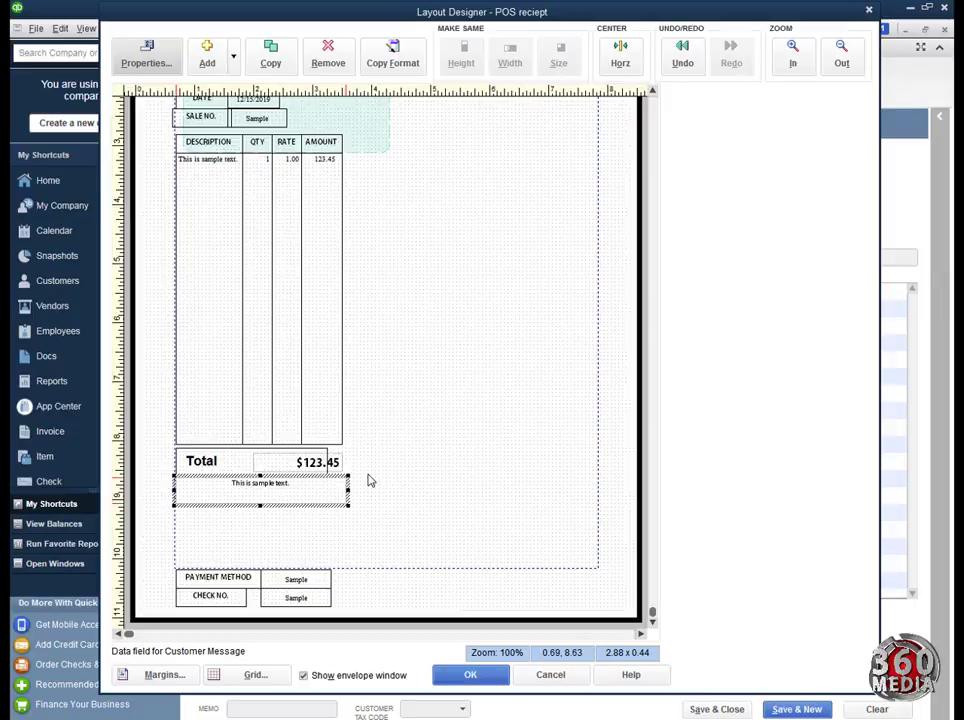
{"action": "left_click", "coordinate": [449, 468]}
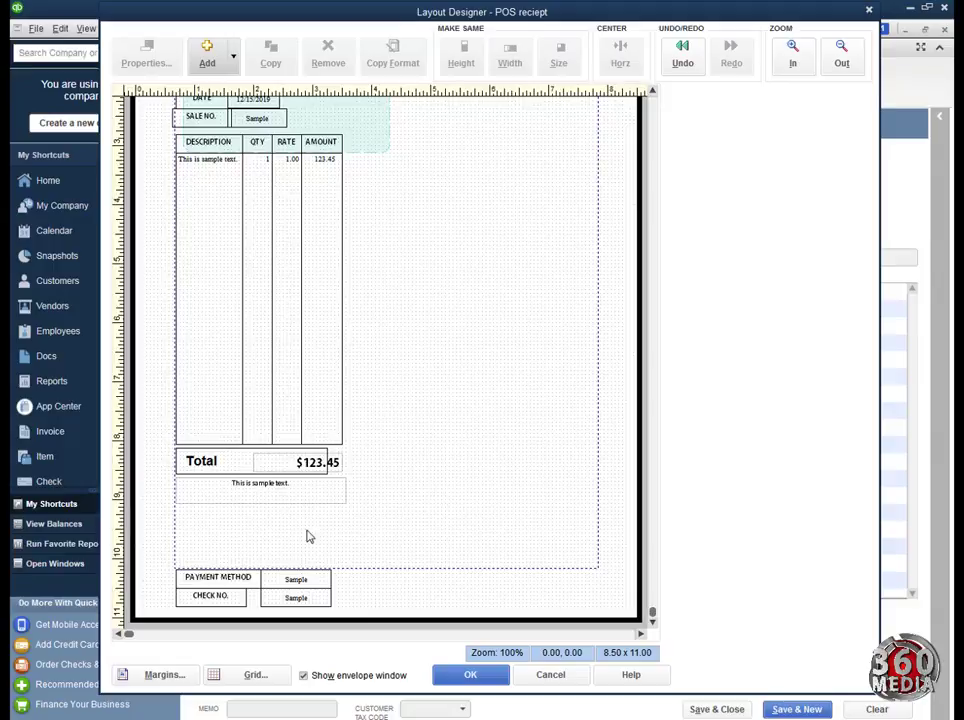
Move the Payment Method and Check No. labels and data fields up together to just below the Customer Message field
{"action": "left_click", "coordinate": [229, 584]}
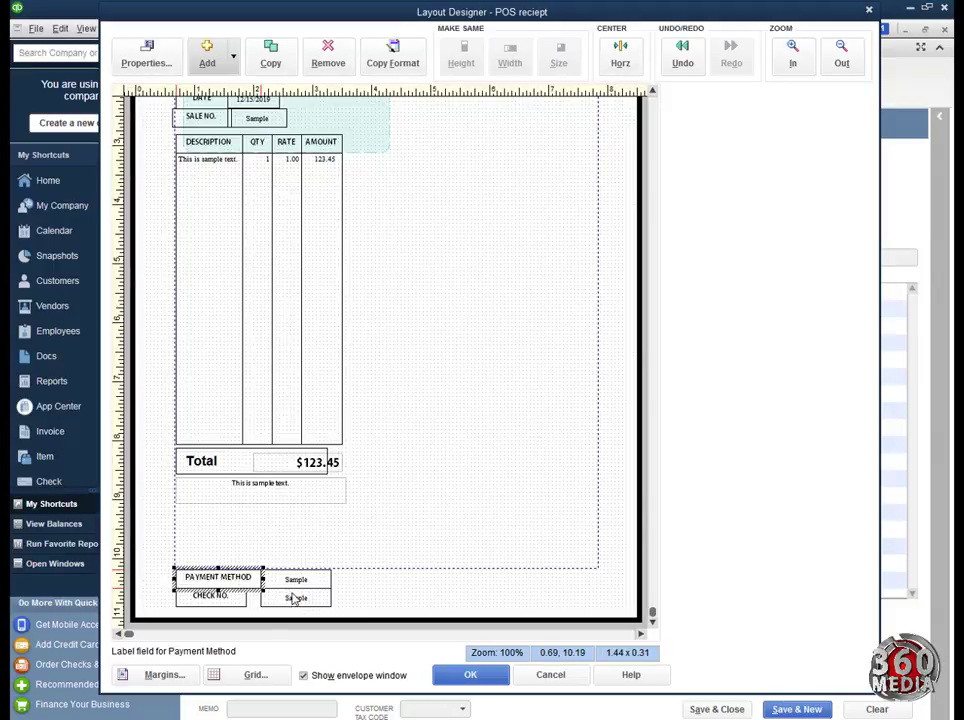
{"action": "left_click", "coordinate": [318, 581], "text": "shift"}
{"action": "left_click", "coordinate": [290, 599], "text": "shift"}
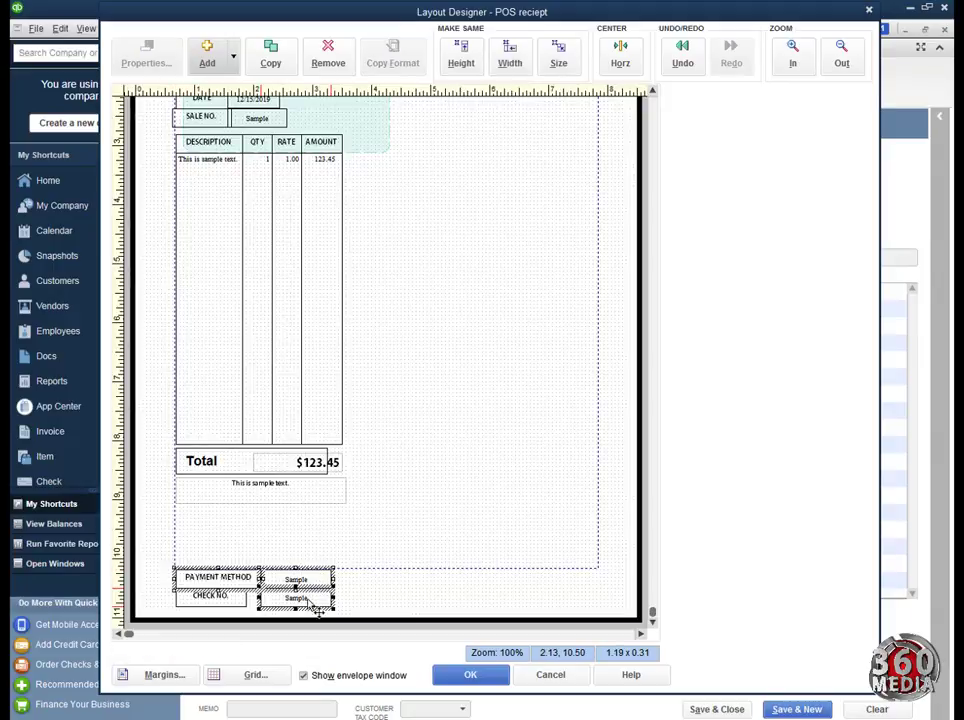
{"action": "left_click", "coordinate": [240, 603], "text": "shift"}
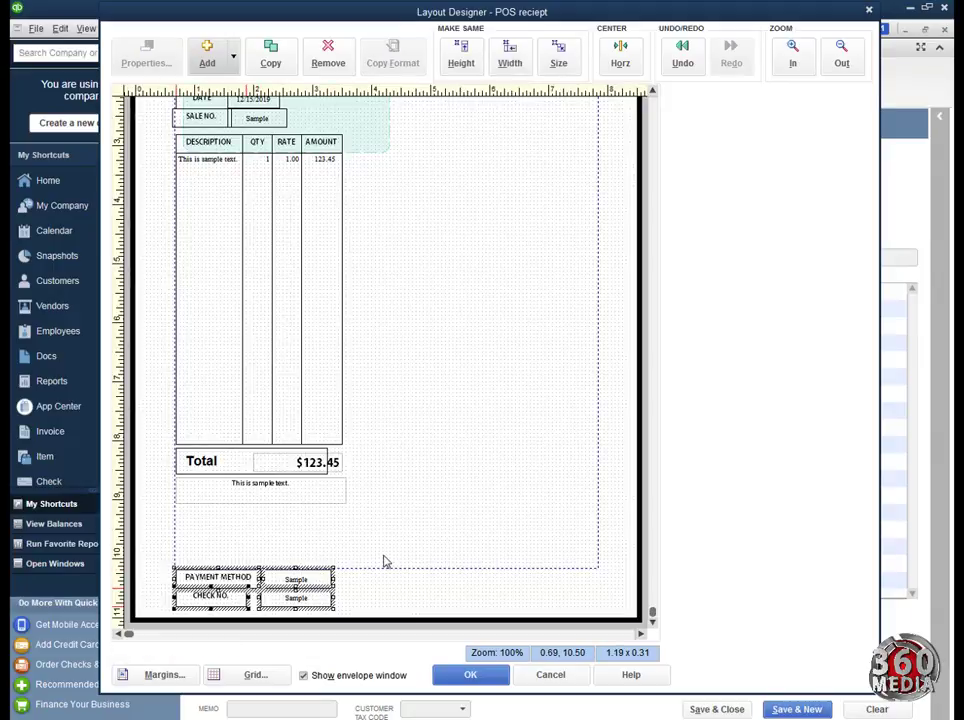
{"action": "left_click_drag", "start_coordinate": [264, 605], "coordinate": [262, 592]}
{"action": "key", "text": "Up"}
{"action": "key", "text": "Up"}
{"action": "key", "text": "Up"}
{"action": "key", "text": "Up"}
{"action": "key", "text": "Up"}
{"action": "key", "text": "Up"}
{"action": "key", "text": "Up"}
{"action": "key", "text": "Up"}
{"action": "key", "text": "Up"}
{"action": "key", "text": "Up"}
{"action": "key", "text": "Up"}
{"action": "key", "text": "Up"}
{"action": "key", "text": "Up"}
{"action": "key", "text": "Up"}
{"action": "key", "text": "Up"}
{"action": "key", "text": "Up"}
{"action": "key", "text": "Up"}
{"action": "key", "text": "Up"}
{"action": "key", "text": "Up"}
{"action": "key", "text": "Up"}
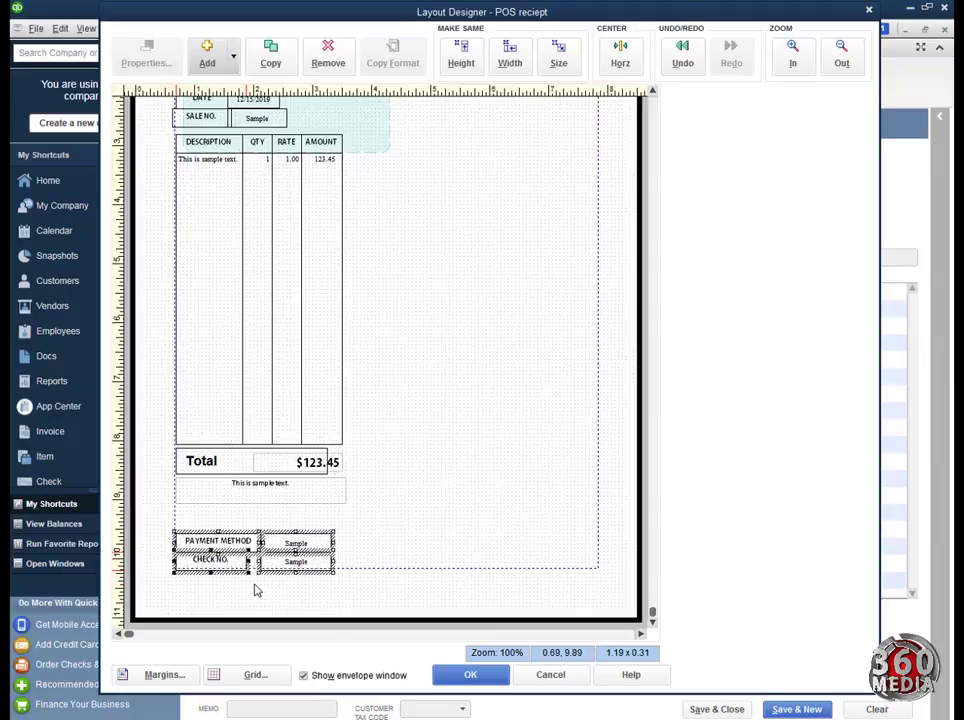
{"action": "key", "text": "Up"}
{"action": "key", "text": "Up"}
{"action": "key", "text": "Up"}
{"action": "key", "text": "Up"}
{"action": "key", "text": "Up"}
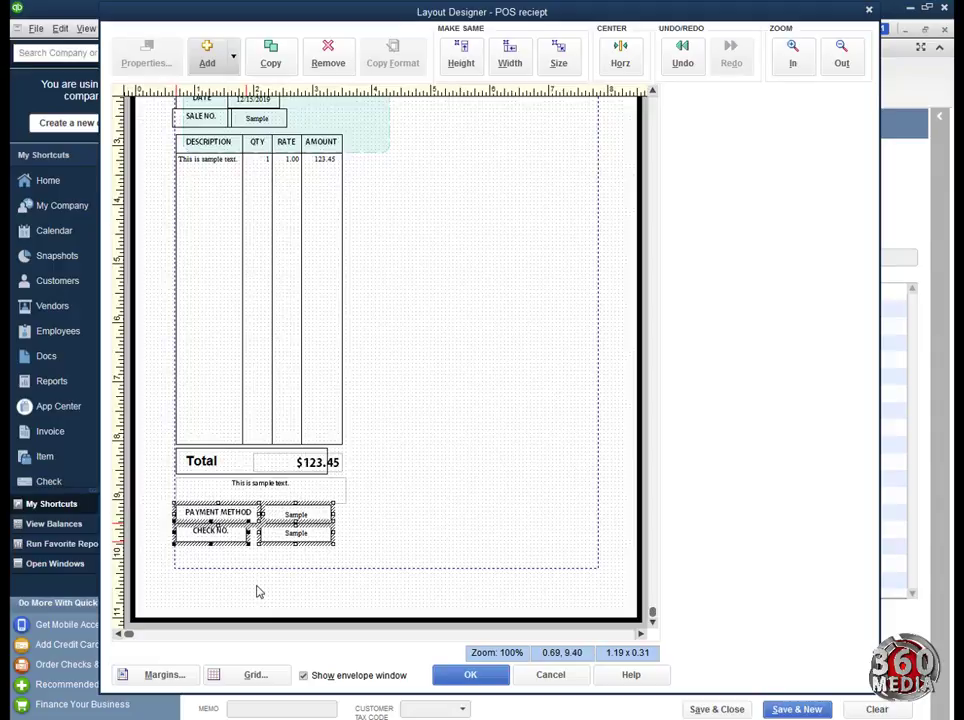
{"action": "left_click", "coordinate": [478, 516]}
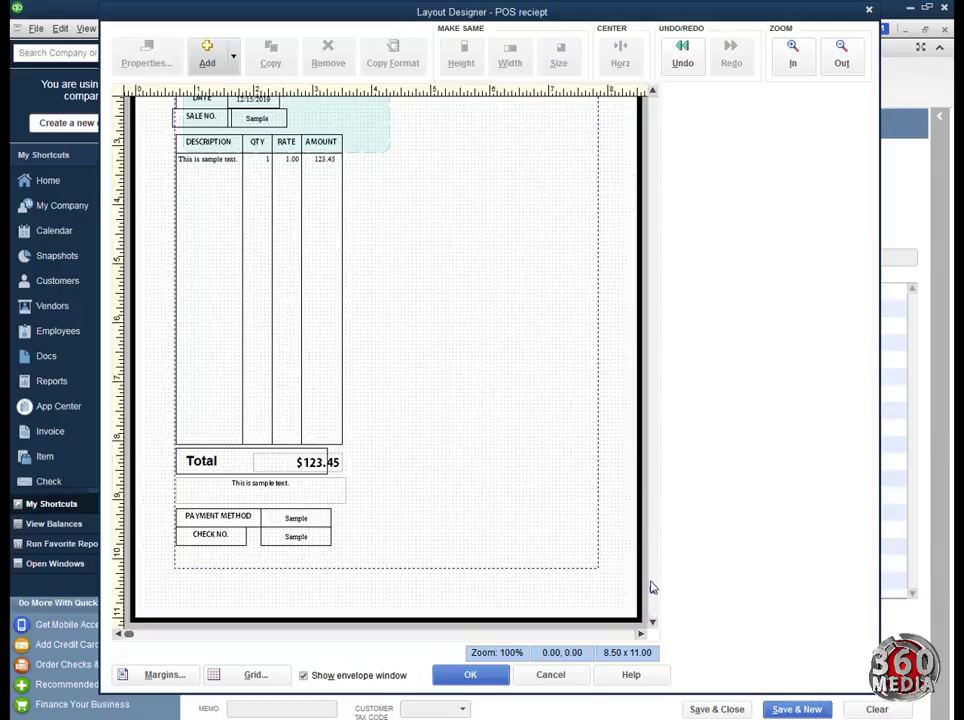
Move the Sale No. label and data field down to just above the item table, narrowing the label to 0.80
{"action": "left_click", "coordinate": [653, 218]}
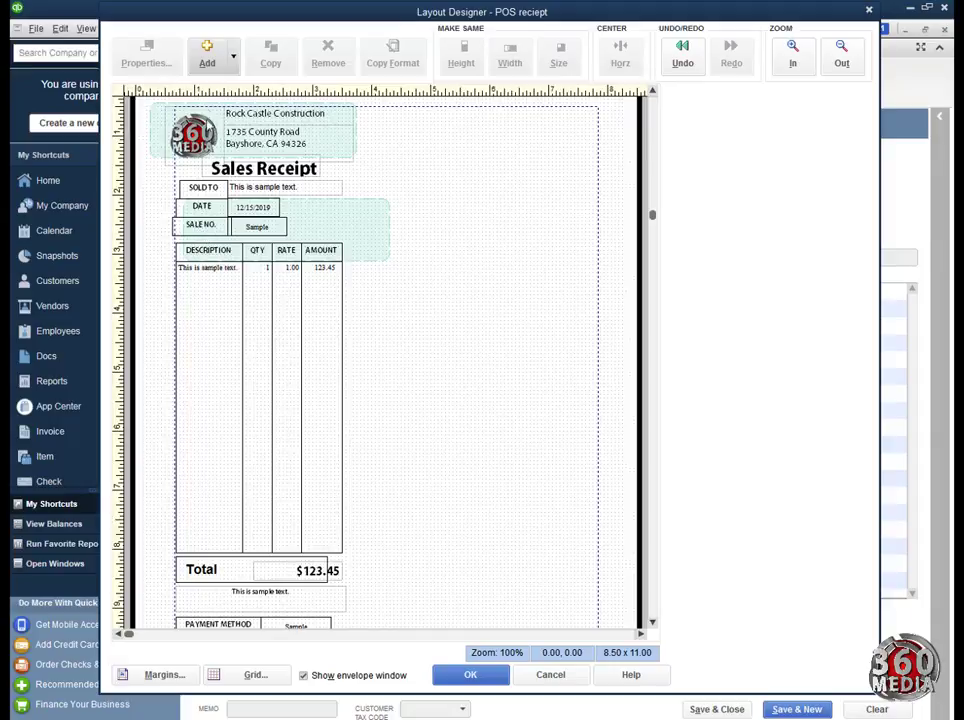
{"action": "left_click", "coordinate": [203, 230]}
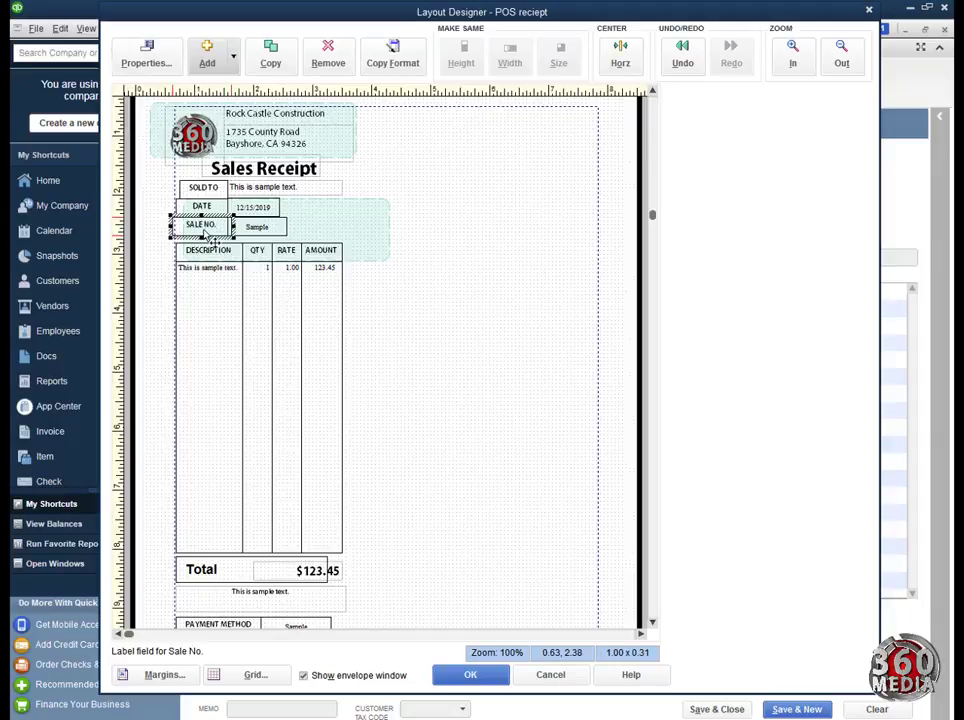
{"action": "left_click_drag", "start_coordinate": [203, 233], "coordinate": [258, 243]}
{"action": "left_click", "coordinate": [190, 238]}
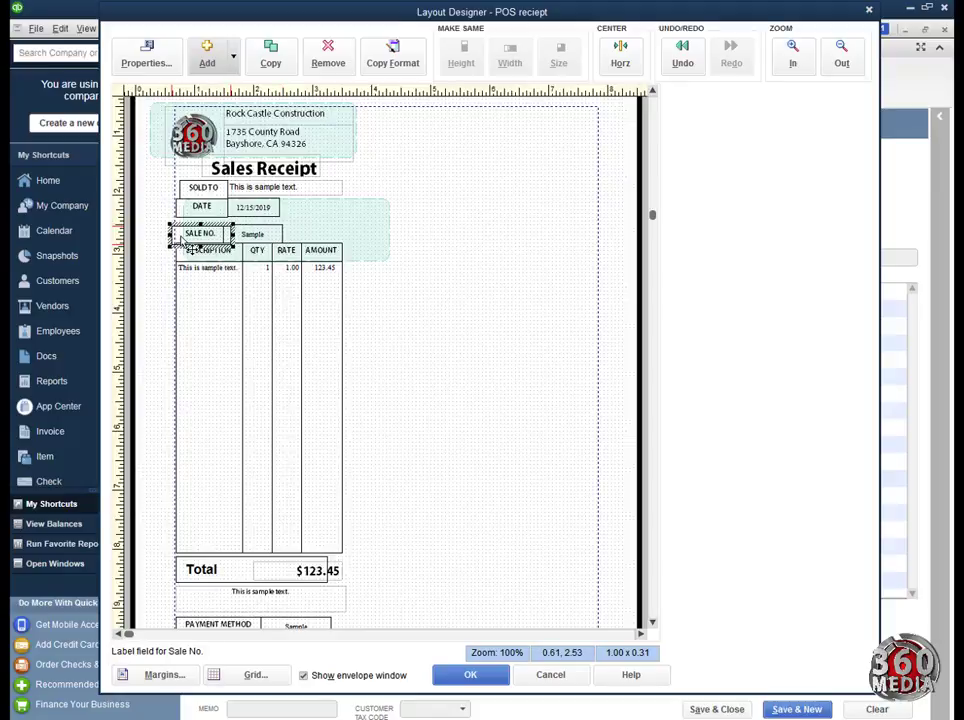
{"action": "mouse_move", "coordinate": [180, 237]}
{"action": "left_mouse_down"}
{"action": "mouse_move", "coordinate": [168, 237]}
{"action": "mouse_move", "coordinate": [183, 237]}
{"action": "left_mouse_up"}
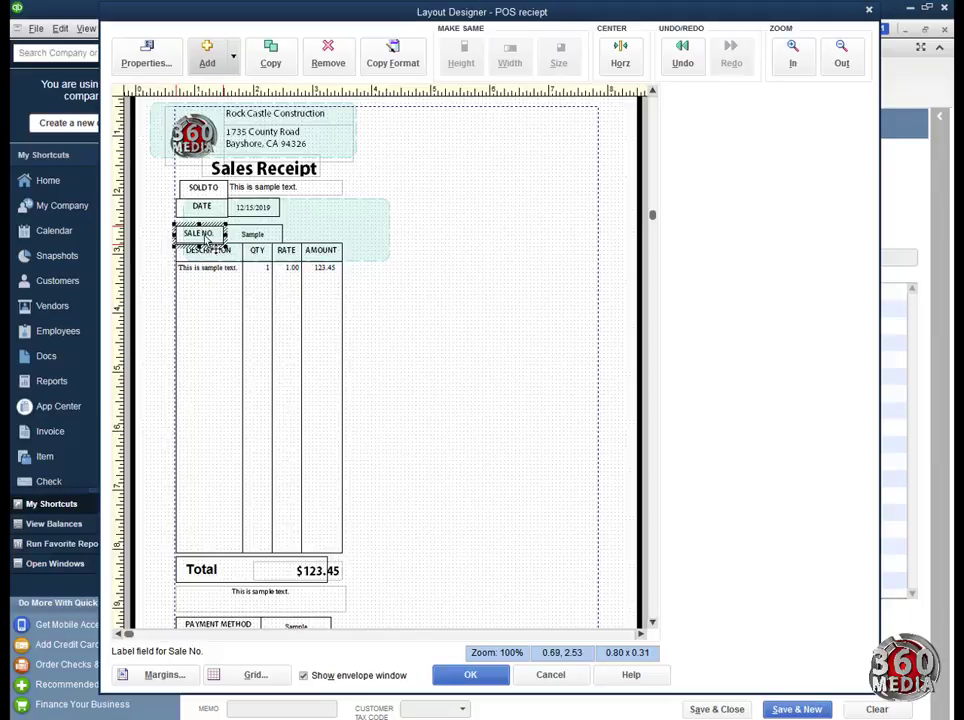
{"action": "left_click_drag", "start_coordinate": [215, 252], "coordinate": [211, 257]}
{"action": "left_click", "coordinate": [255, 240]}
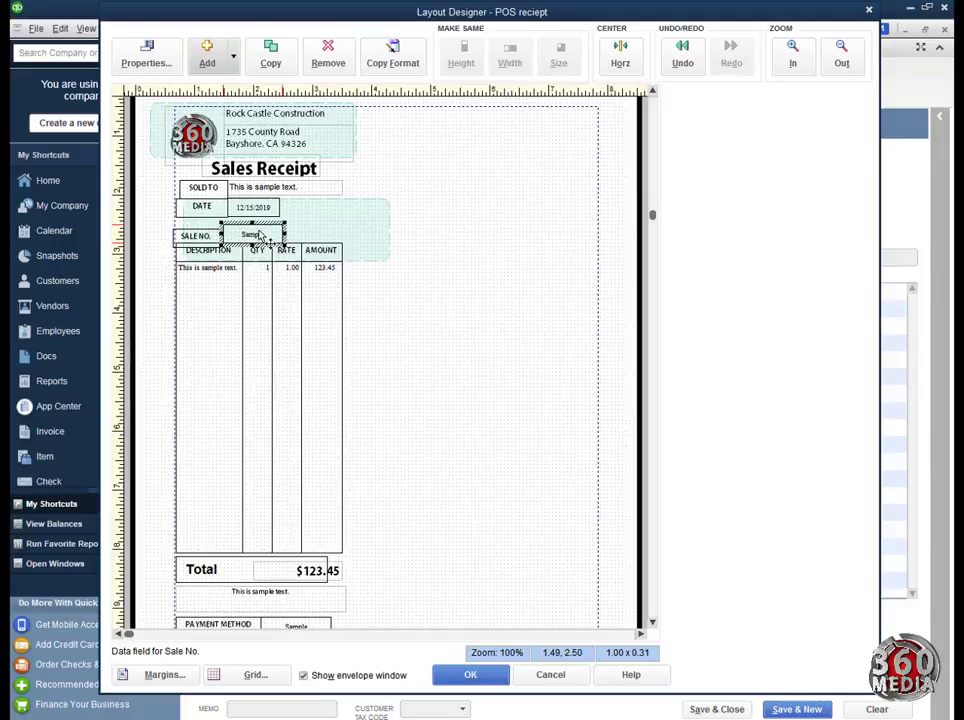
{"action": "left_click_drag", "start_coordinate": [259, 236], "coordinate": [258, 238]}
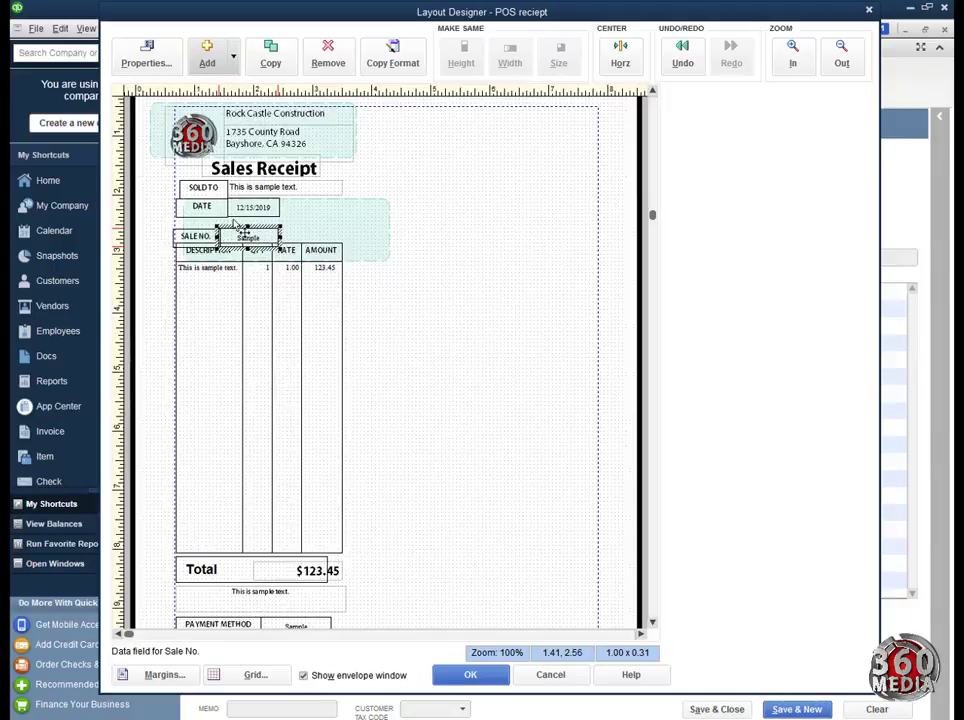
Remove the top, left, right and bottom borders from the Sale No. data field
{"action": "left_click", "coordinate": [158, 62]}
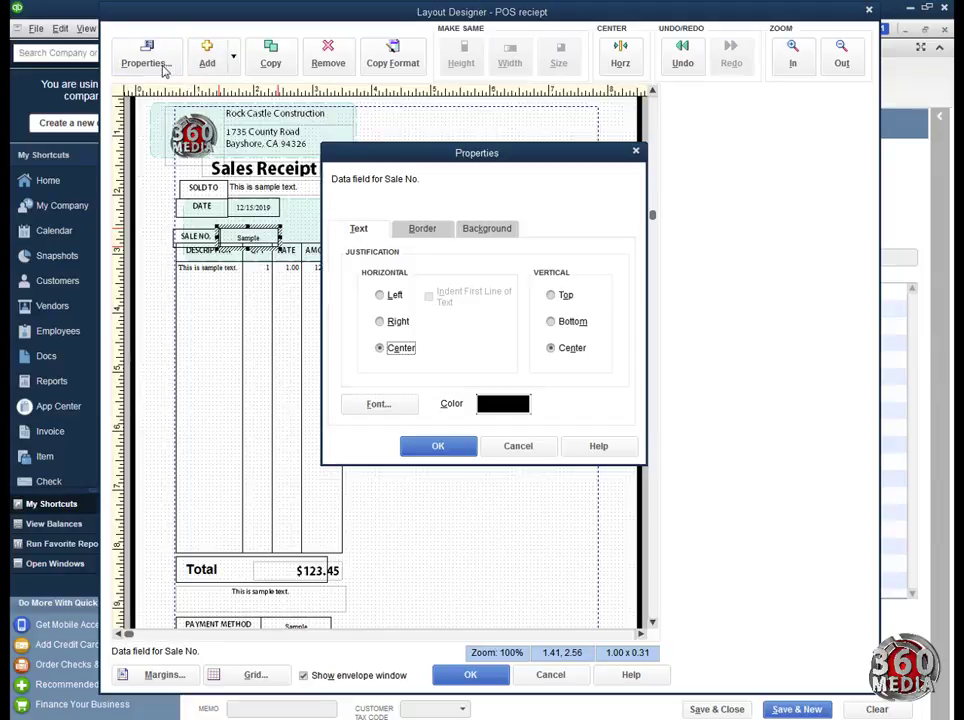
{"action": "left_click", "coordinate": [423, 229]}
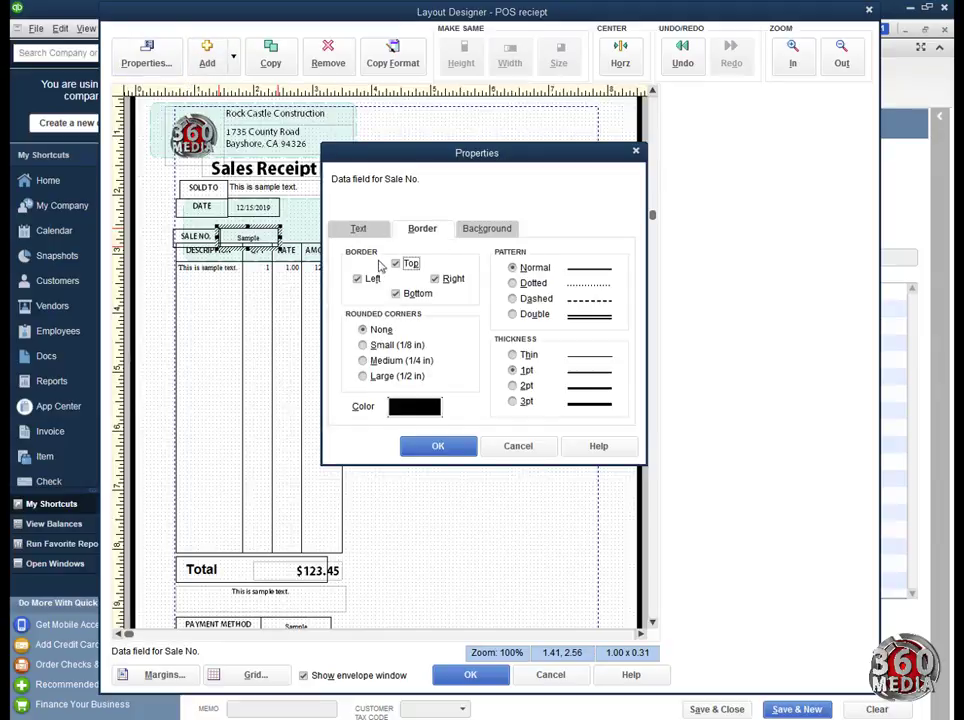
{"action": "left_click", "coordinate": [357, 279]}
{"action": "left_click", "coordinate": [395, 263]}
{"action": "left_click", "coordinate": [434, 279]}
Set the Sale No. data field's font to Arial and apply its property changes
{"action": "left_click", "coordinate": [360, 232]}
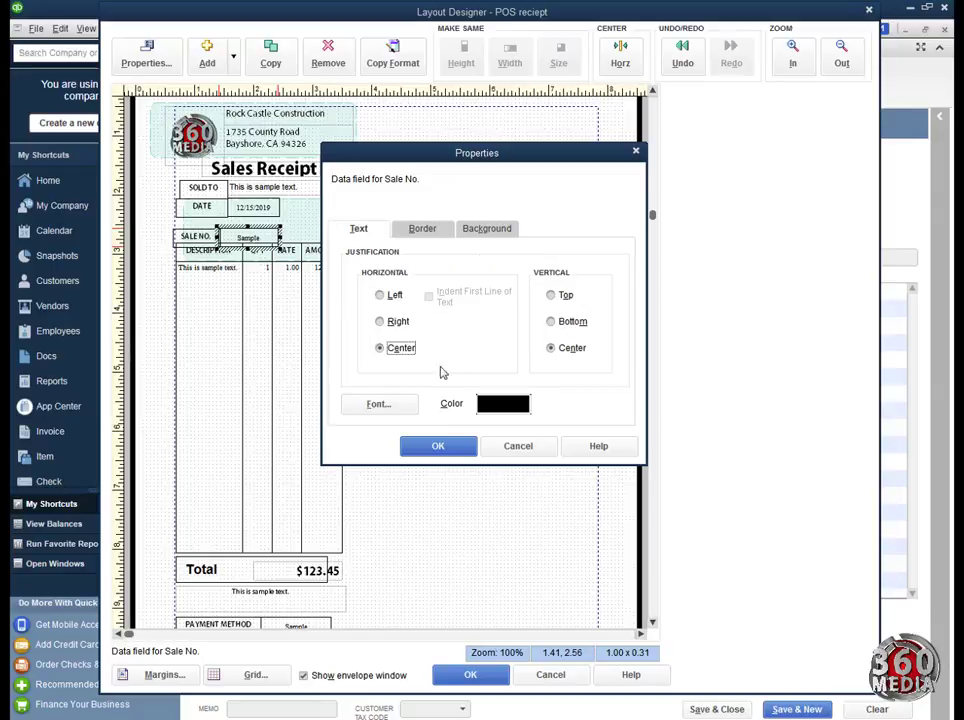
{"action": "left_click", "coordinate": [410, 404]}
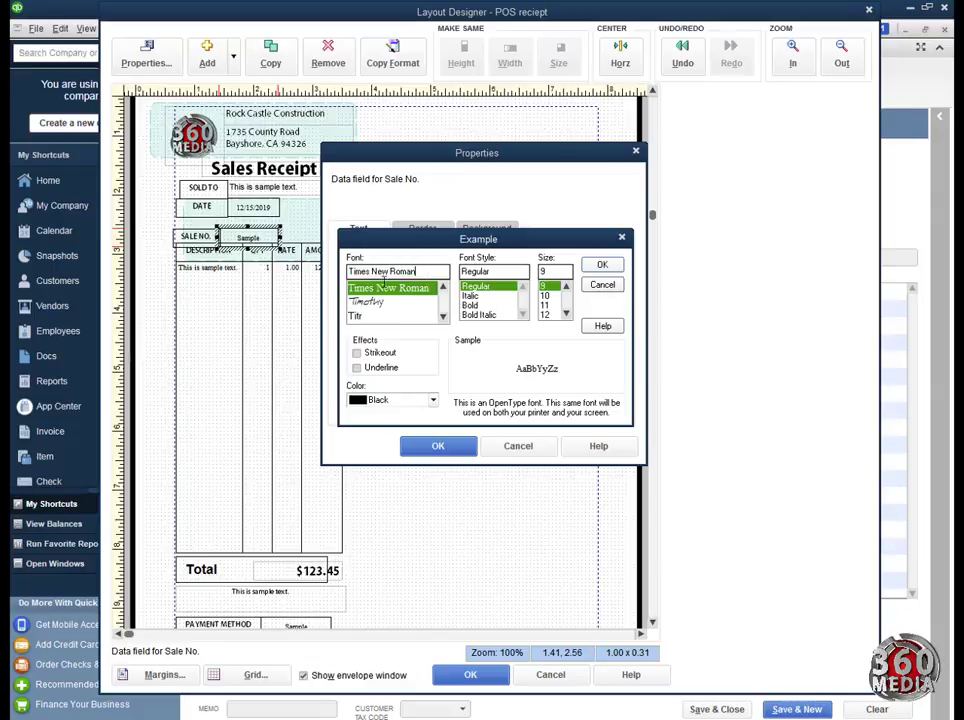
{"action": "type", "text": "ar"}
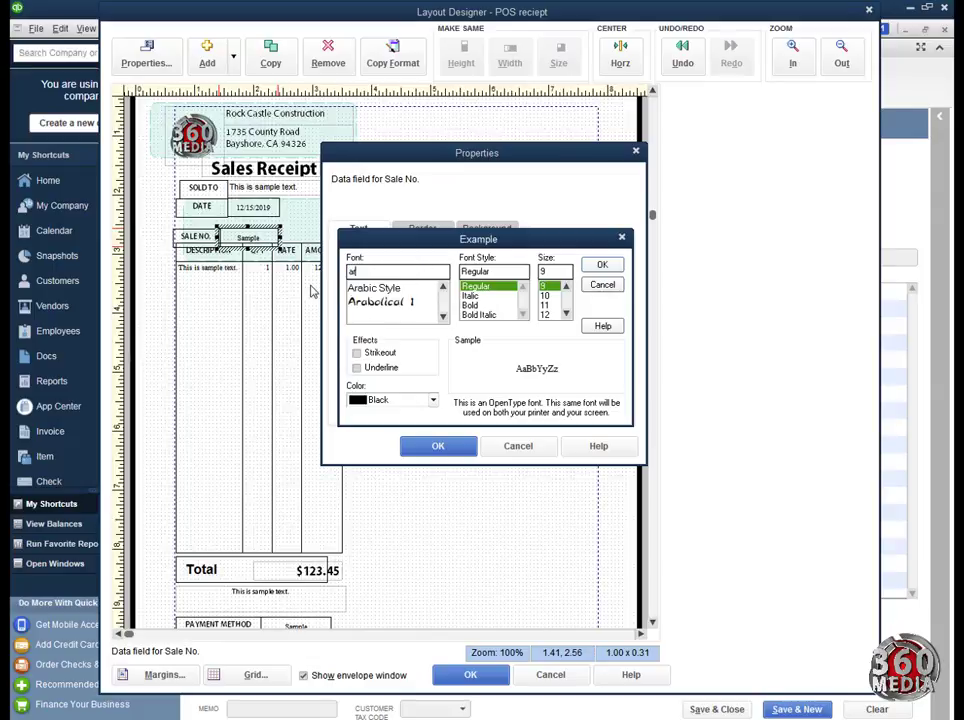
{"action": "type", "text": "ial"}
{"action": "left_click", "coordinate": [362, 288]}
{"action": "left_click", "coordinate": [602, 266]}
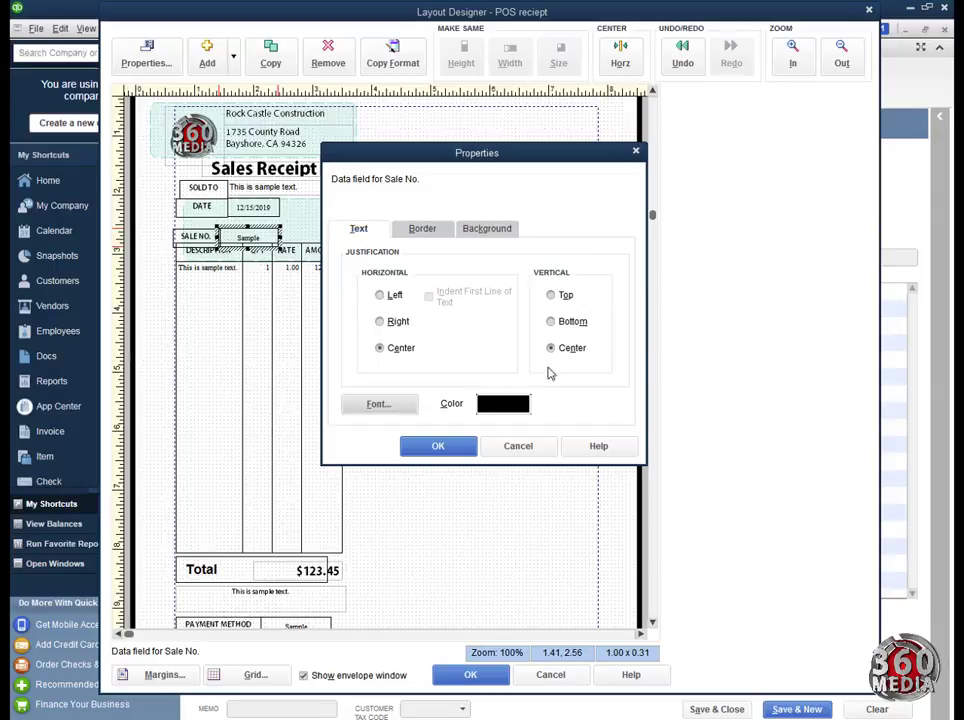
{"action": "left_click", "coordinate": [457, 447]}
Nudge the Sale No. data field left so that its text sits closer to the Sale No. label
{"action": "key", "text": "Left"}
{"action": "key", "text": "Left"}
{"action": "key", "text": "Left"}
{"action": "key", "text": "Left"}
{"action": "key", "text": "Left"}
{"action": "key", "text": "Left"}
{"action": "key", "text": "Left"}
{"action": "key", "text": "Left"}
{"action": "key", "text": "Left"}
{"action": "key", "text": "Left"}
{"action": "key", "text": "Left"}
{"action": "key", "text": "Left"}
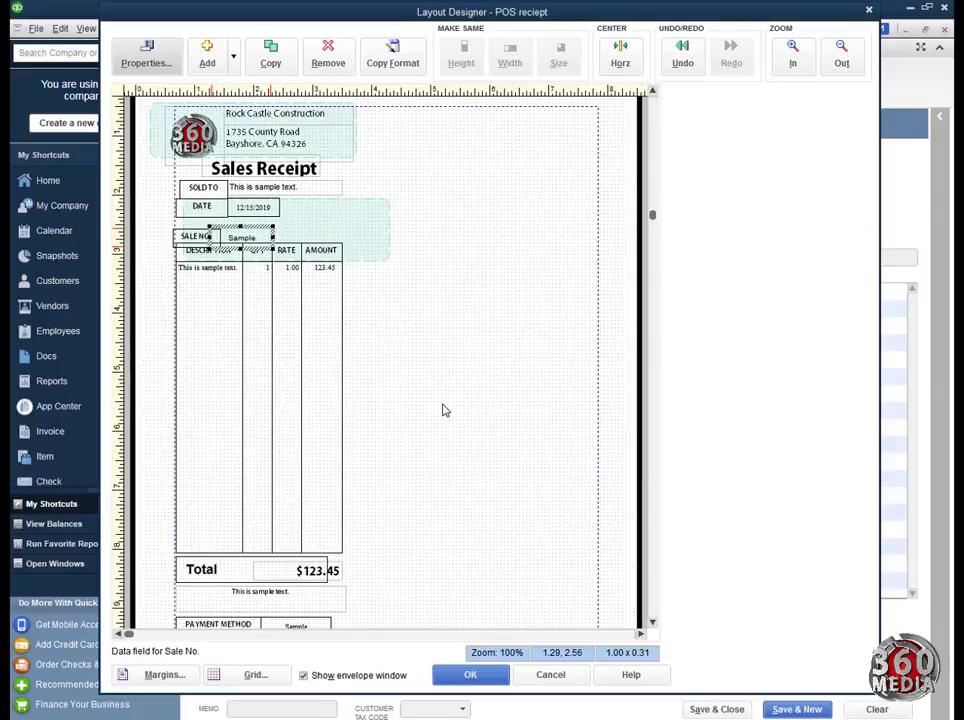
{"action": "left_click", "coordinate": [445, 410]}
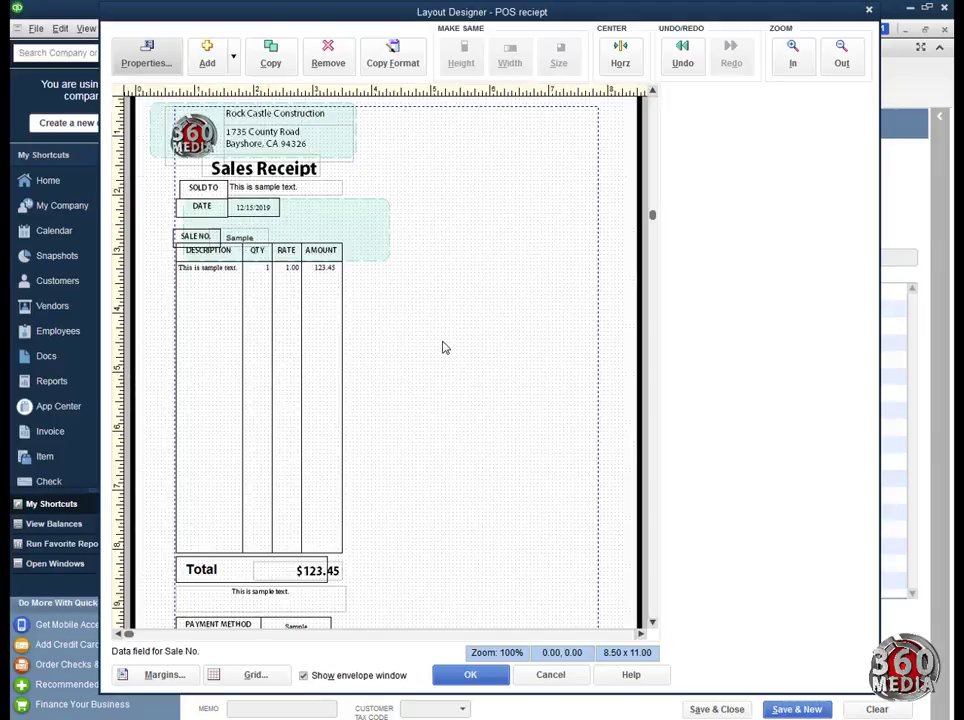
Remove the top, left, right and bottom borders from the Sale No. label
{"action": "left_click", "coordinate": [195, 236]}
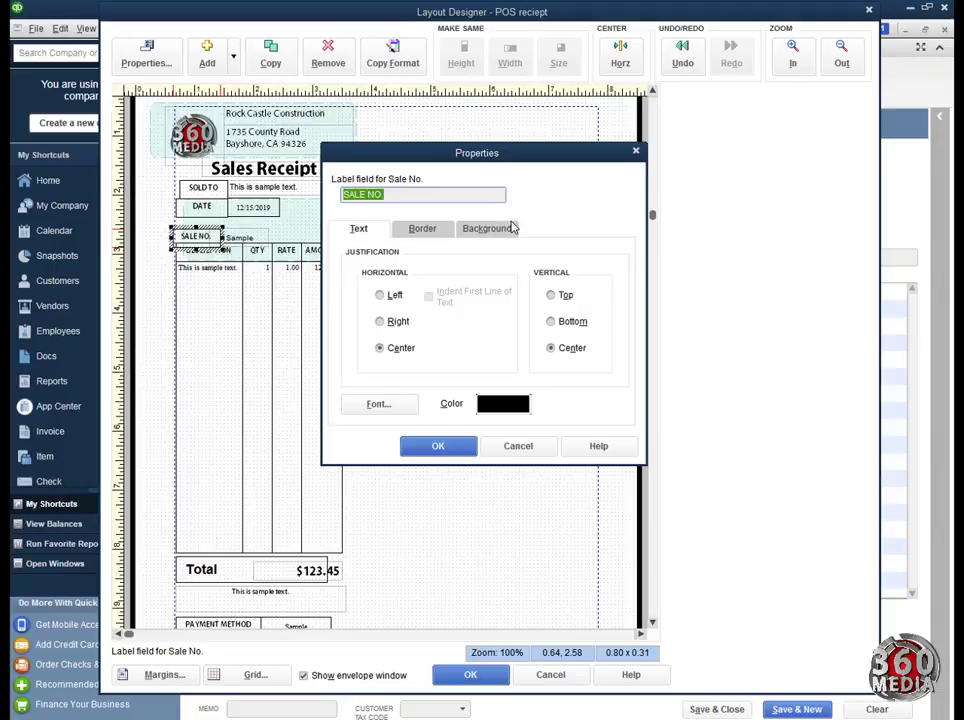
{"action": "left_click", "coordinate": [422, 228]}
{"action": "left_click", "coordinate": [397, 263]}
{"action": "left_click", "coordinate": [435, 278]}
{"action": "left_click", "coordinate": [357, 279]}
{"action": "left_click", "coordinate": [395, 293]}
{"action": "left_click", "coordinate": [437, 446]}
{"action": "left_click", "coordinate": [450, 455]}
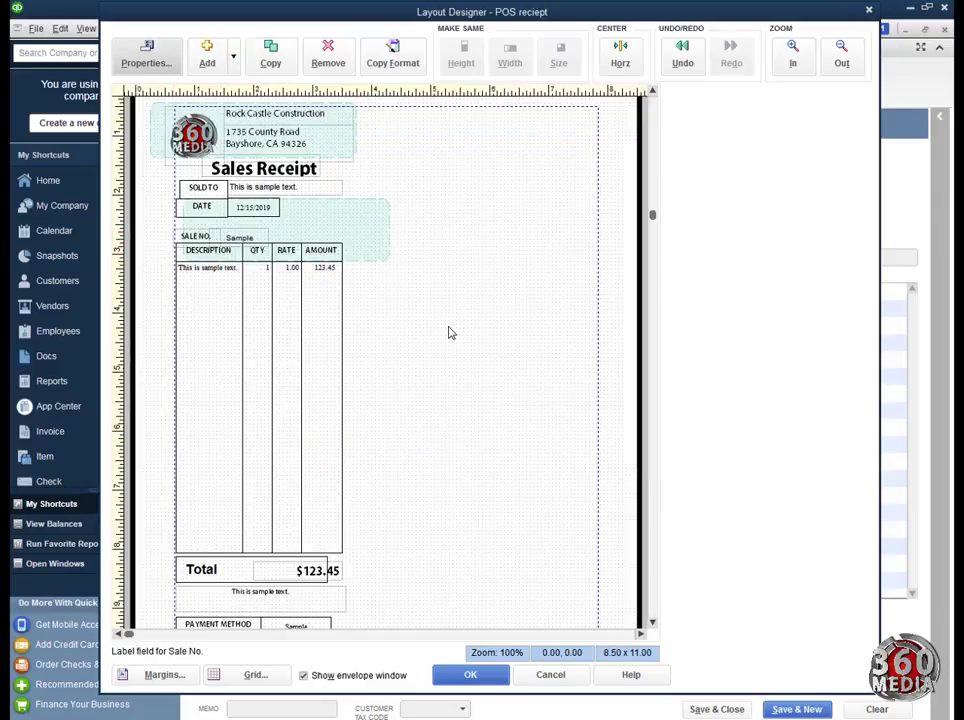
Move the Sale No. data field further left and slightly up, to about 1.09, 2.54, beside the label text
{"action": "left_click", "coordinate": [205, 238]}
{"action": "left_click", "coordinate": [252, 246]}
{"action": "left_click_drag", "start_coordinate": [253, 249], "coordinate": [243, 240]}
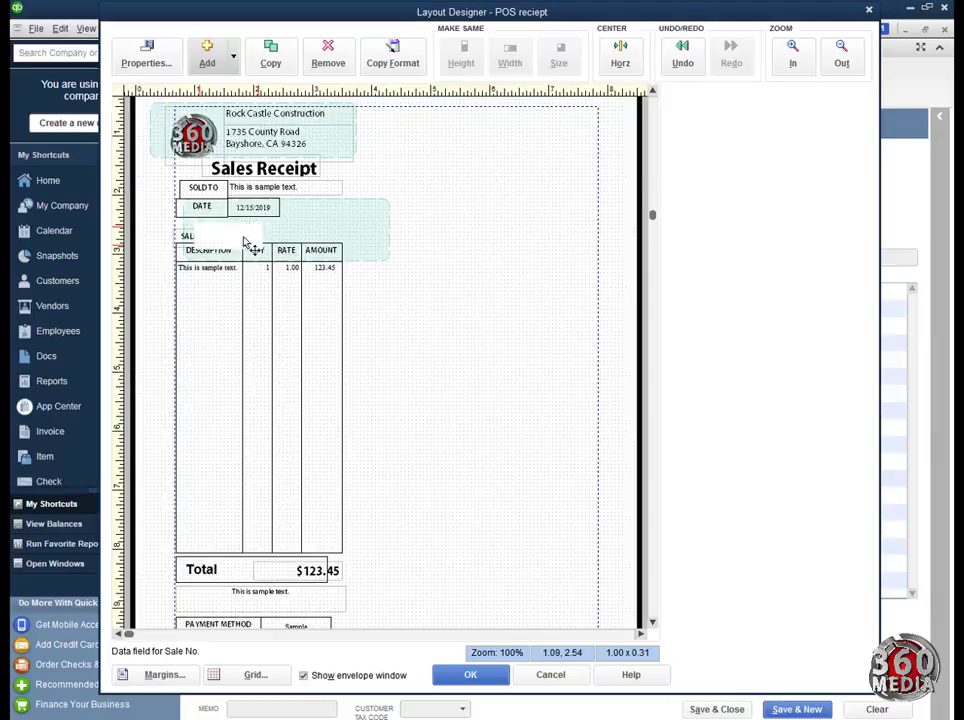
{"action": "left_click", "coordinate": [321, 234]}
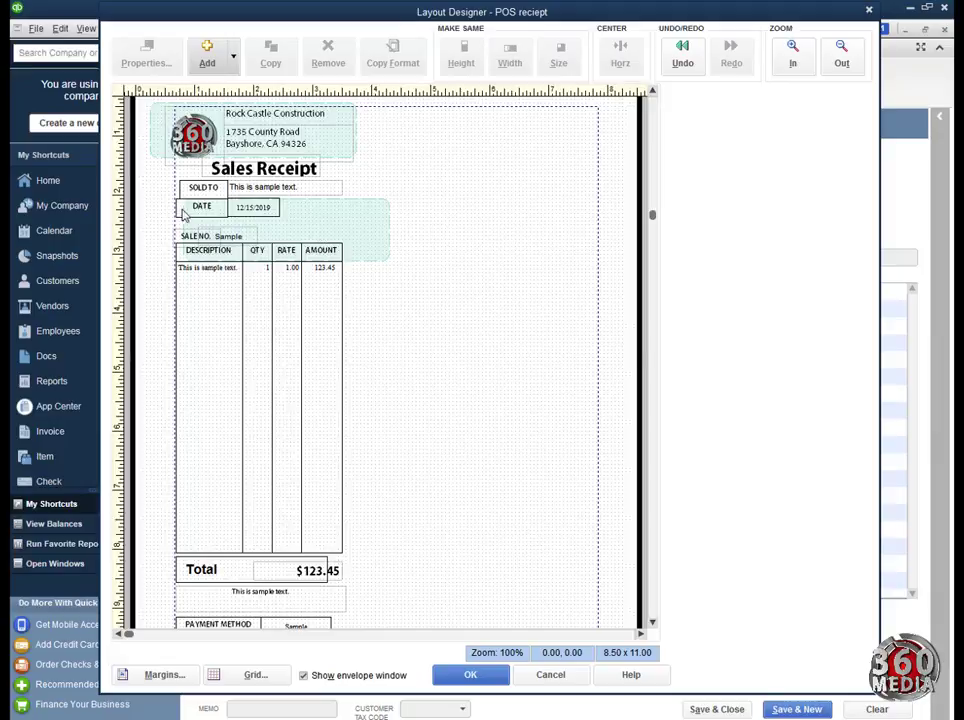
Move the Date label into the Sale No. row, directly right of the sale number, at about 1.60, 2.59
{"action": "left_click_drag", "start_coordinate": [190, 205], "coordinate": [268, 236]}
{"action": "key", "text": "Left"}
{"action": "key", "text": "Down"}
{"action": "key", "text": "Left"}
{"action": "key", "text": "Left"}
{"action": "key", "text": "Left"}
{"action": "key", "text": "Left"}
{"action": "key", "text": "Left"}
{"action": "key", "text": "Left"}
{"action": "key", "text": "Left"}
{"action": "key", "text": "Up"}
{"action": "key", "text": "Left"}
{"action": "key", "text": "Left"}
{"action": "key", "text": "Left"}
{"action": "key", "text": "Left"}
{"action": "key", "text": "Left"}
{"action": "key", "text": "Left"}
{"action": "key", "text": "Left"}
{"action": "key", "text": "Left"}
{"action": "key", "text": "Left"}
{"action": "key", "text": "Up"}
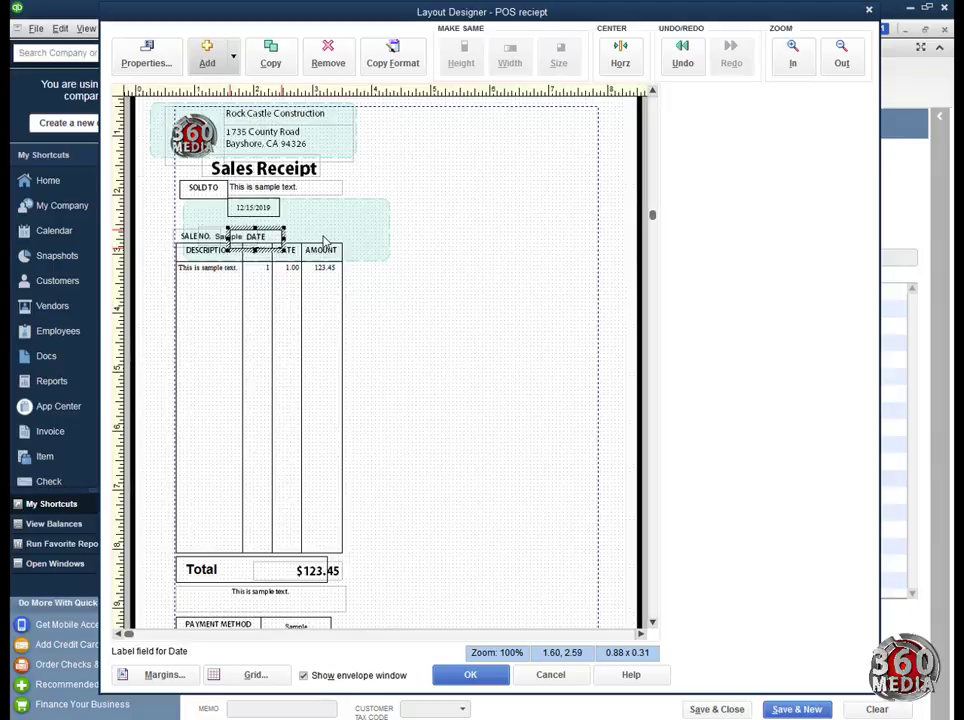
Remove the top, left, bottom and right borders from the Date label
{"action": "left_click", "coordinate": [138, 60]}
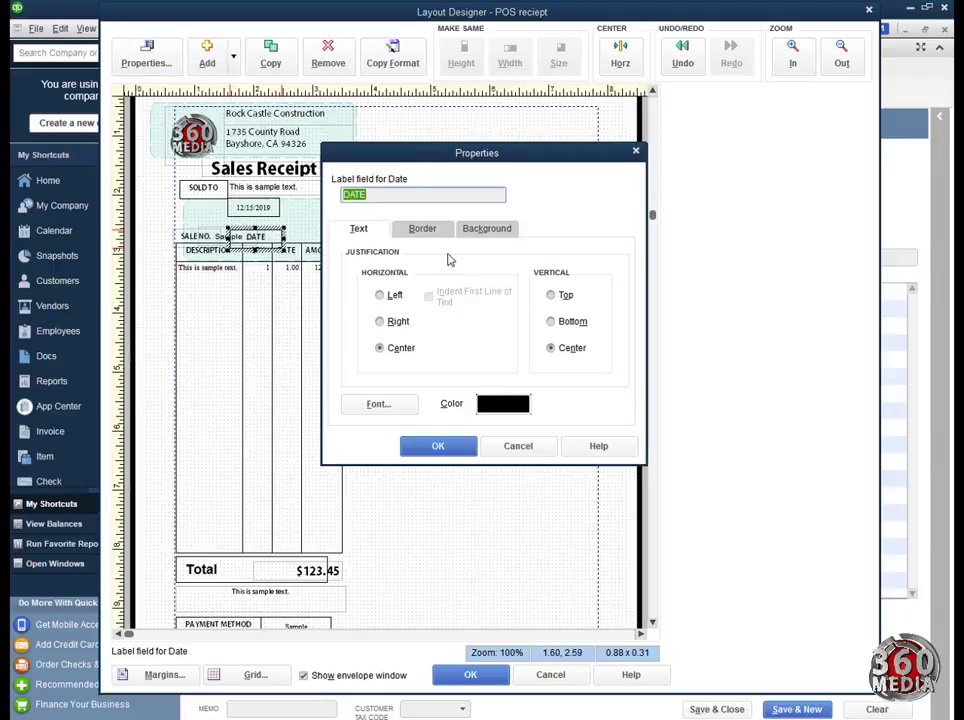
{"action": "left_click", "coordinate": [420, 230]}
{"action": "left_click", "coordinate": [396, 263]}
{"action": "left_click", "coordinate": [370, 279]}
{"action": "left_click", "coordinate": [395, 293]}
{"action": "left_click", "coordinate": [452, 280]}
{"action": "left_click", "coordinate": [437, 446]}
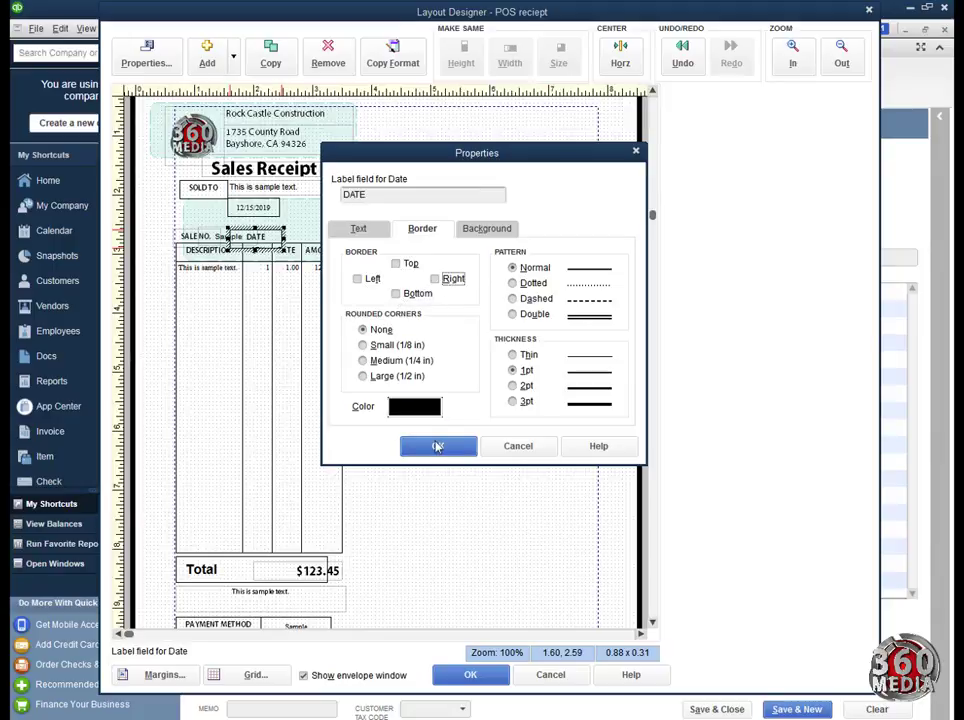
{"action": "left_click", "coordinate": [432, 280]}
Move the Date data field into the Sale No. row, directly right of the Date label, at about 2.28, 2.55
{"action": "left_click_drag", "start_coordinate": [243, 208], "coordinate": [291, 238]}
{"action": "key", "text": "Left"}
{"action": "key", "text": "Left"}
{"action": "key", "text": "Left"}
{"action": "key", "text": "Left"}
{"action": "key", "text": "Left"}
{"action": "key", "text": "Left"}
{"action": "key", "text": "Left"}
{"action": "key", "text": "Left"}
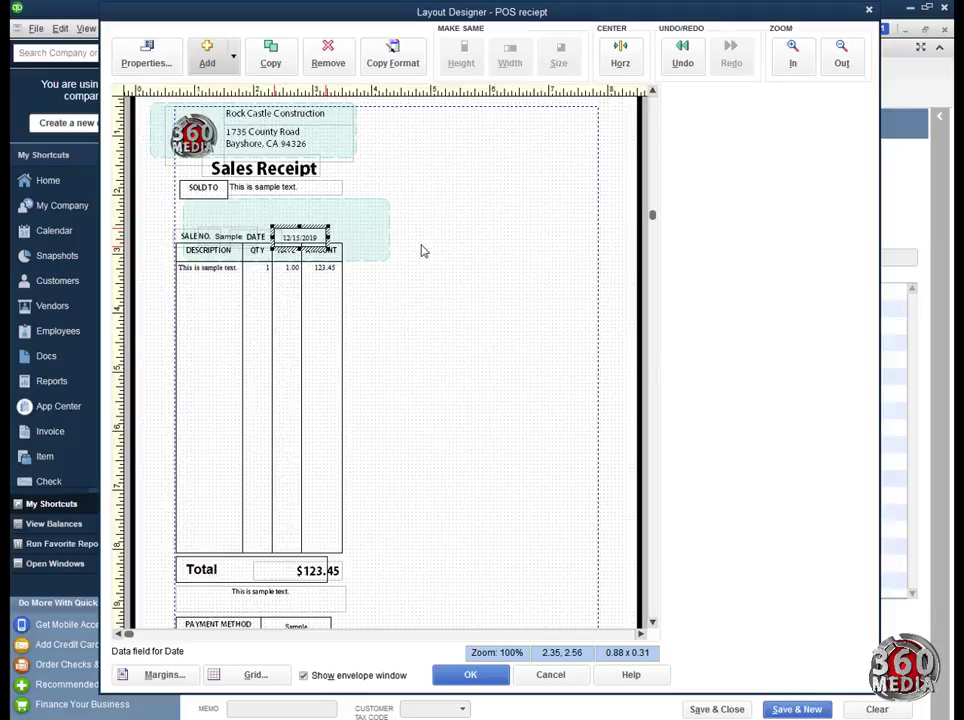
{"action": "key", "text": "Left"}
{"action": "key", "text": "Left"}
{"action": "key", "text": "Up"}
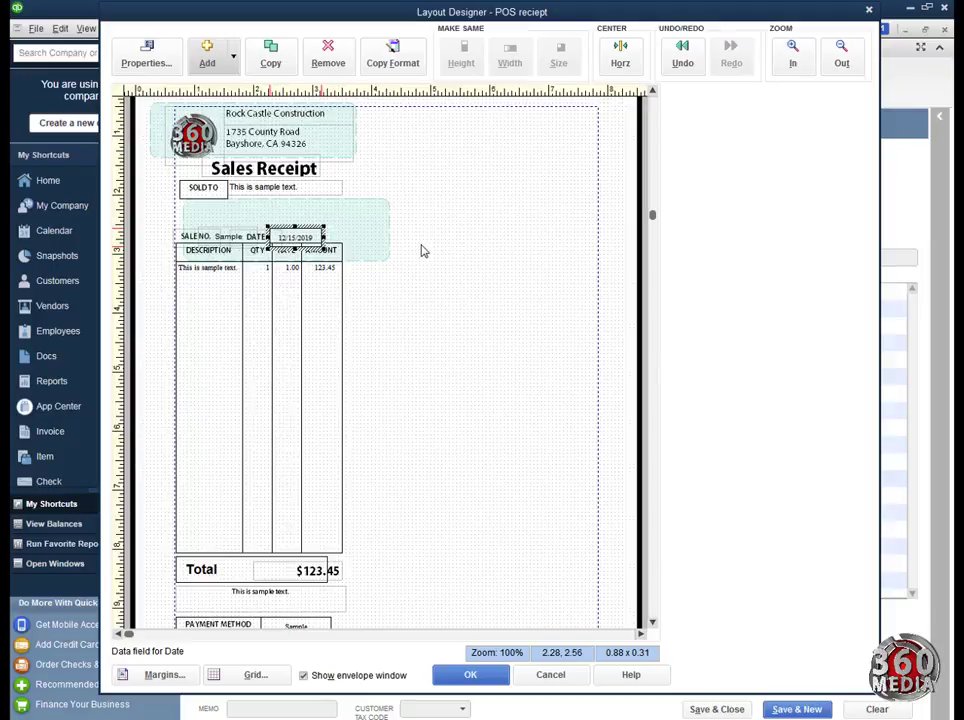
Set the Date data field's font to Arial
{"action": "left_click", "coordinate": [125, 45]}
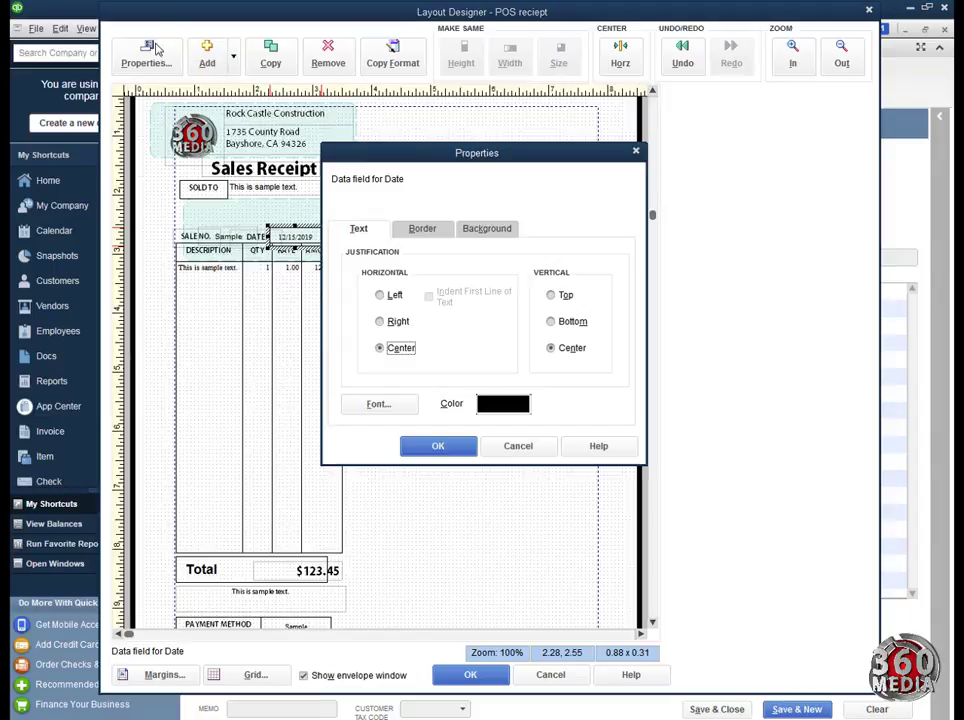
{"action": "left_click", "coordinate": [398, 404]}
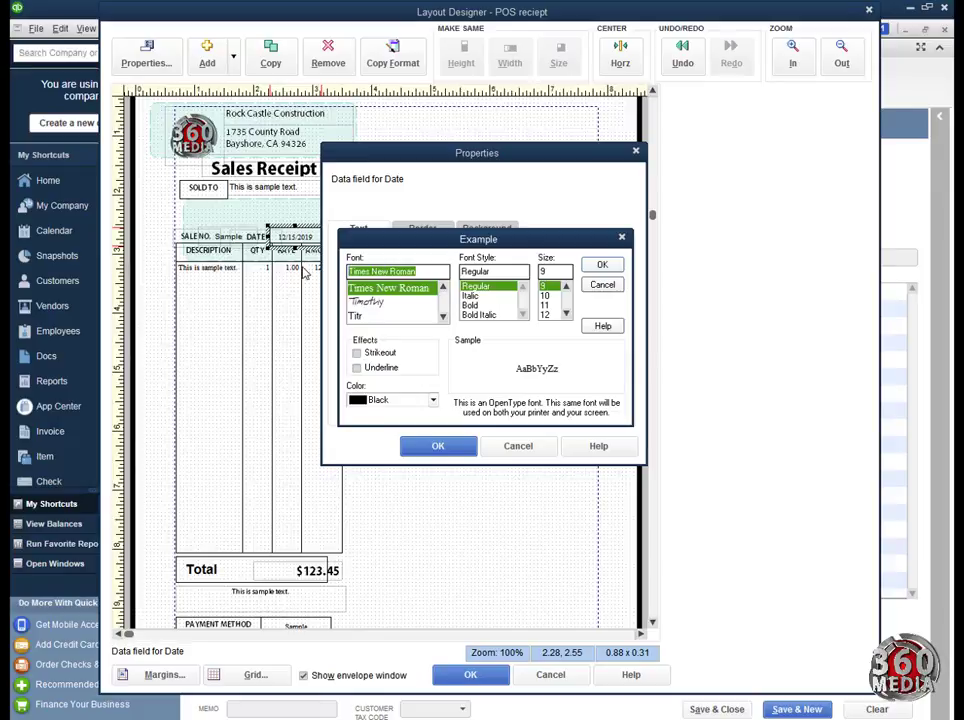
{"action": "type", "text": "ar"}
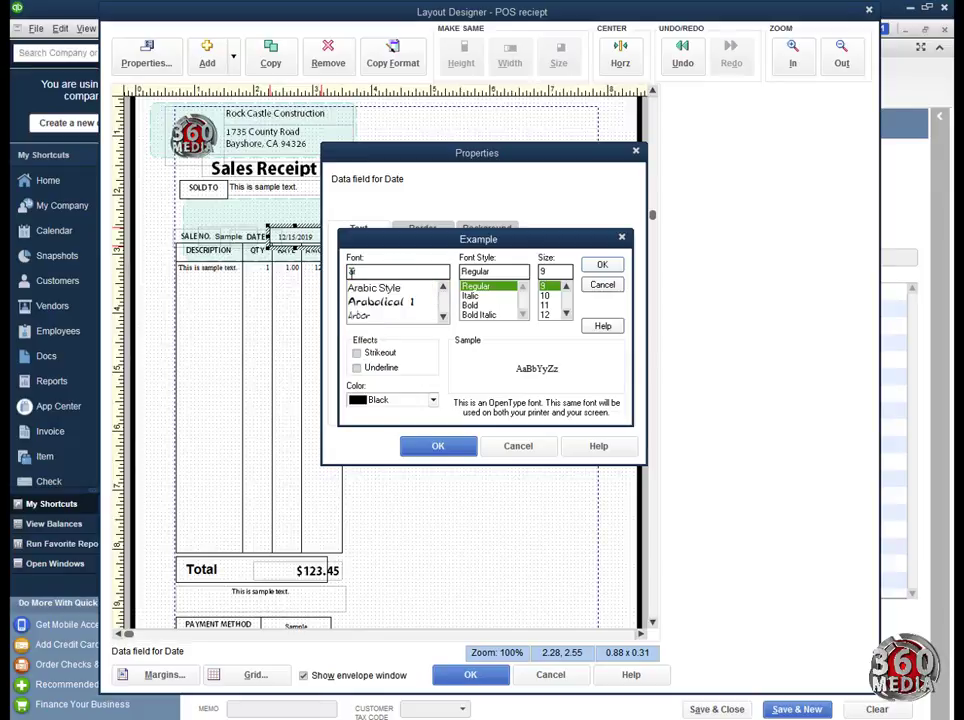
{"action": "type", "text": "i"}
{"action": "left_click", "coordinate": [358, 289]}
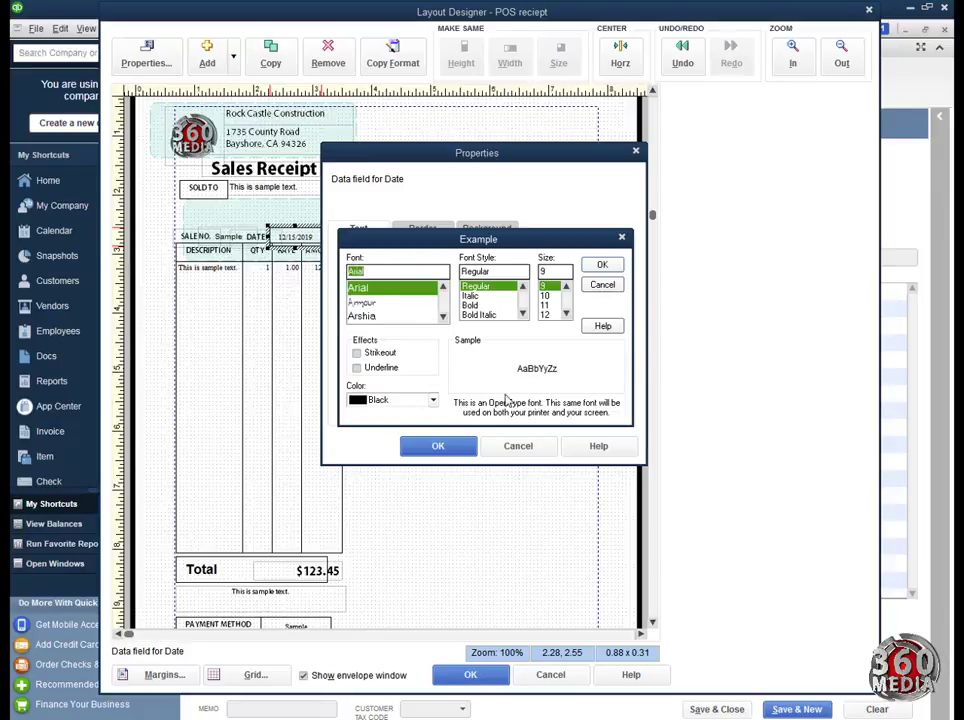
{"action": "left_click", "coordinate": [598, 265]}
Remove the top, left, bottom and right borders from the Date data field and apply its property changes
{"action": "left_click", "coordinate": [438, 232]}
{"action": "left_click", "coordinate": [395, 263]}
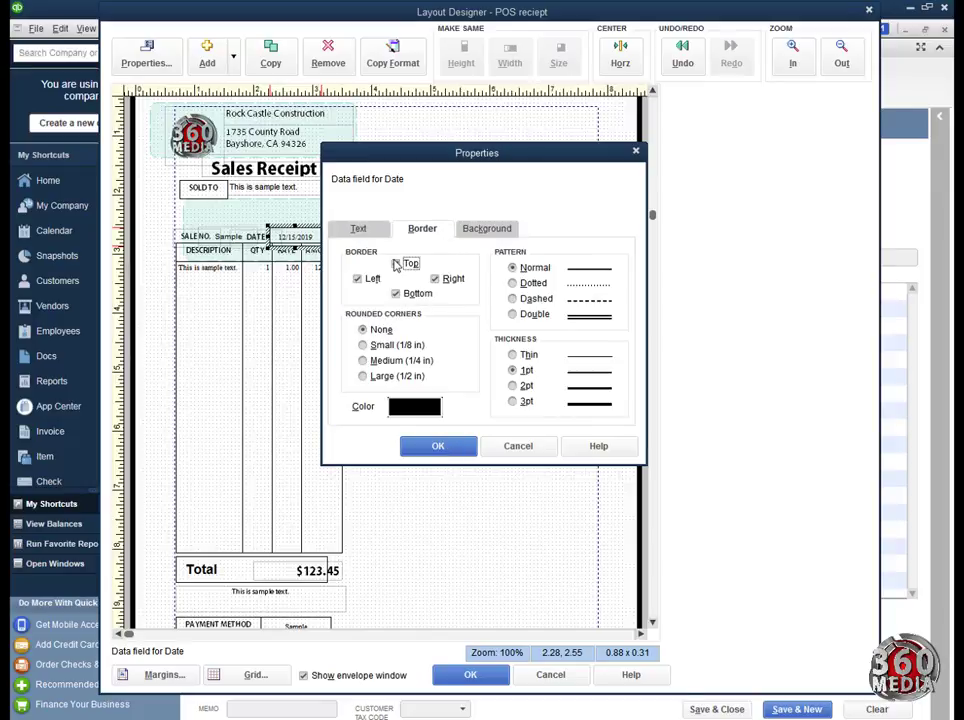
{"action": "left_click", "coordinate": [360, 280]}
{"action": "left_click", "coordinate": [396, 294]}
{"action": "left_click", "coordinate": [440, 281]}
{"action": "left_click", "coordinate": [438, 446]}
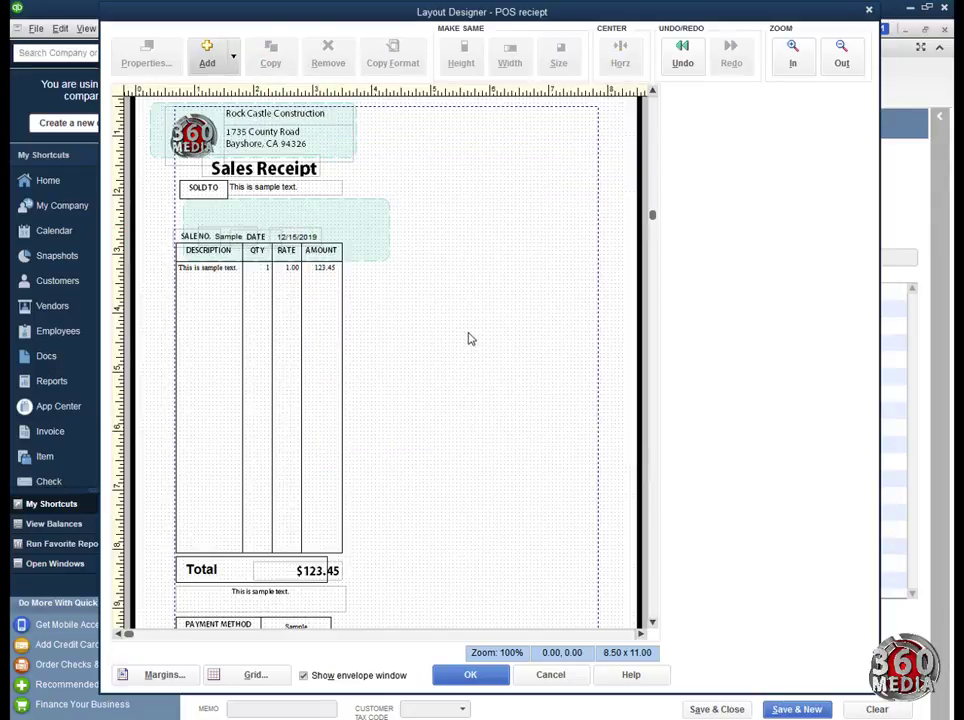
Move the Sold To label down to just above the Sale No. label, at about 0.61, 2.30
{"action": "left_click", "coordinate": [205, 189]}
{"action": "left_click_drag", "start_coordinate": [209, 207], "coordinate": [207, 222]}
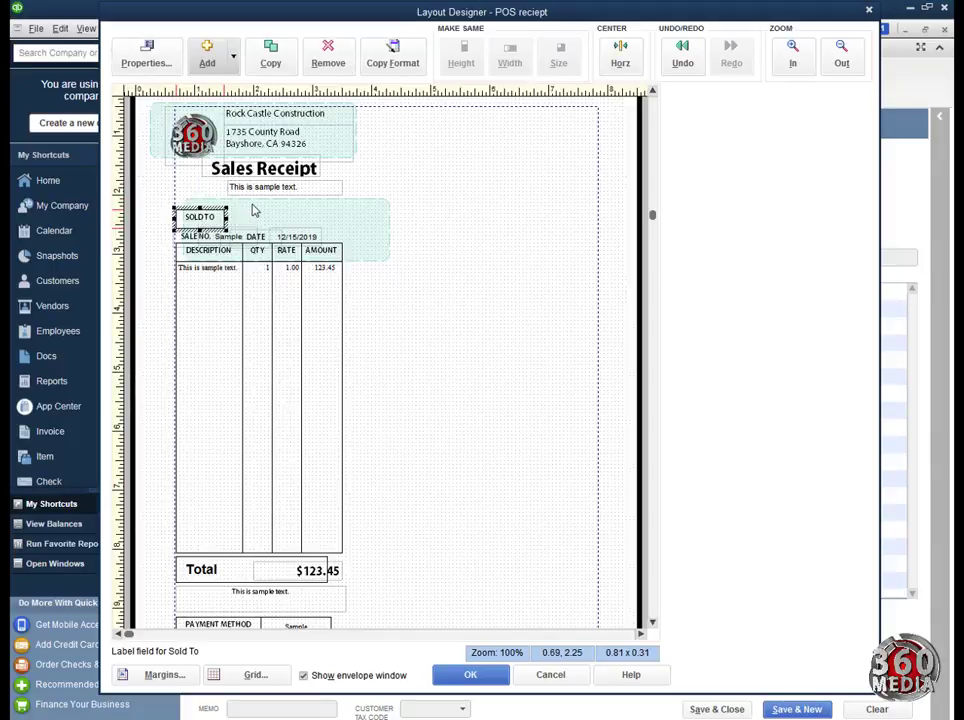
{"action": "key", "text": "Down"}
{"action": "key", "text": "Down"}
{"action": "key", "text": "Down"}
{"action": "key", "text": "Down"}
{"action": "key", "text": "Down"}
{"action": "key", "text": "Left"}
{"action": "key", "text": "Left"}
{"action": "key", "text": "Left"}
{"action": "key", "text": "Left"}
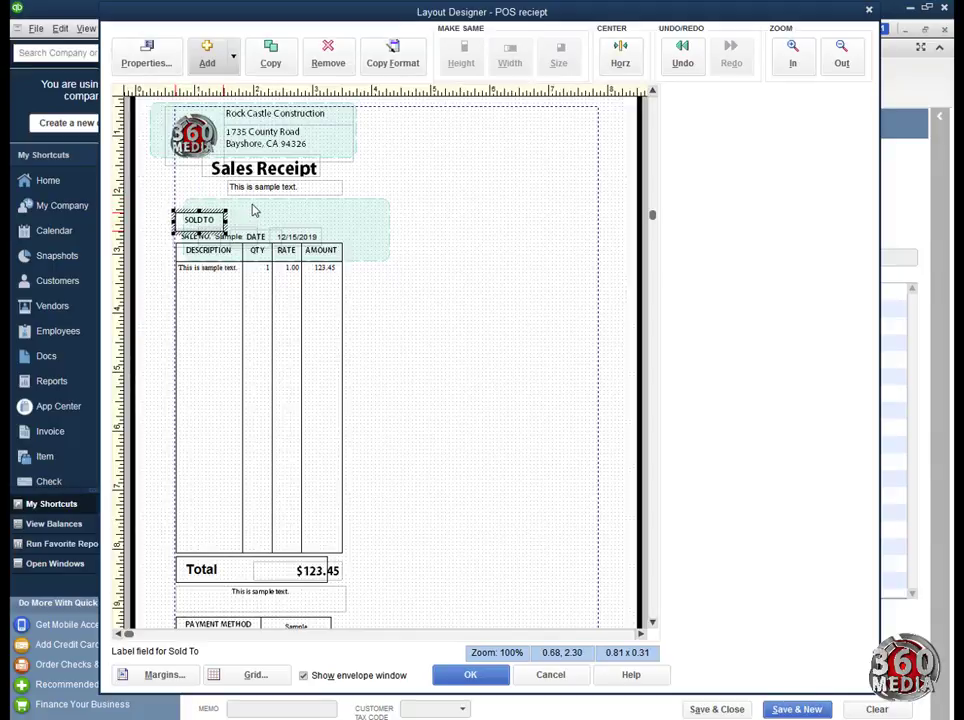
{"action": "key", "text": "Left"}
{"action": "key", "text": "Left"}
{"action": "key", "text": "Left"}
{"action": "key", "text": "Left"}
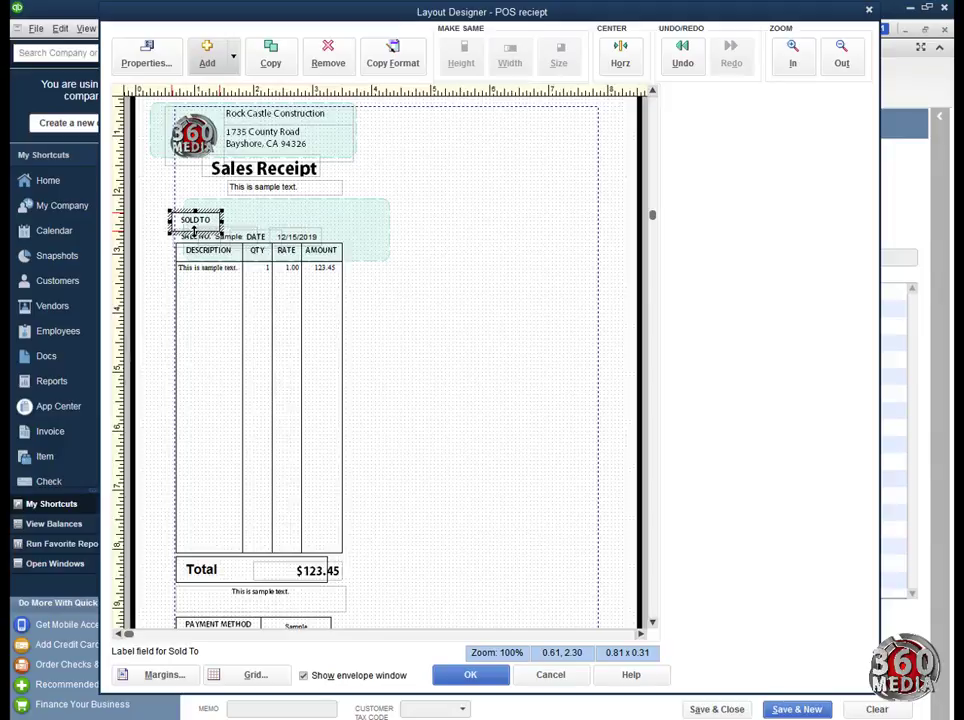
Narrow the Sold To label to 0.74 and nudge it to about 0.64, 2.33, above the Sale No. label
{"action": "left_click", "coordinate": [171, 228]}
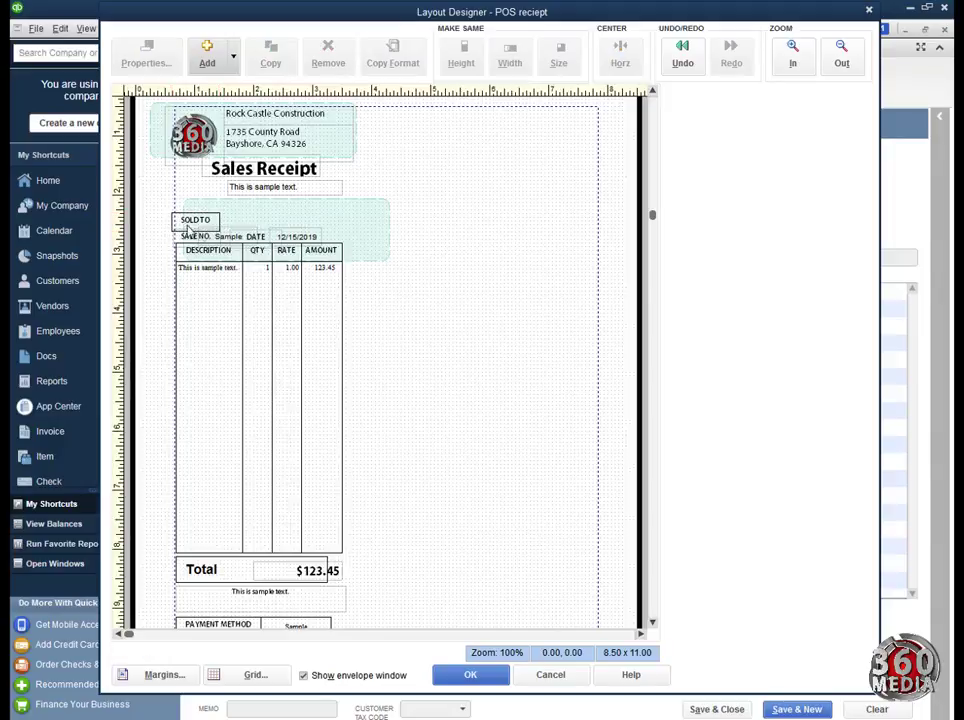
{"action": "left_click", "coordinate": [172, 224]}
{"action": "left_click_drag", "start_coordinate": [168, 220], "coordinate": [174, 220]}
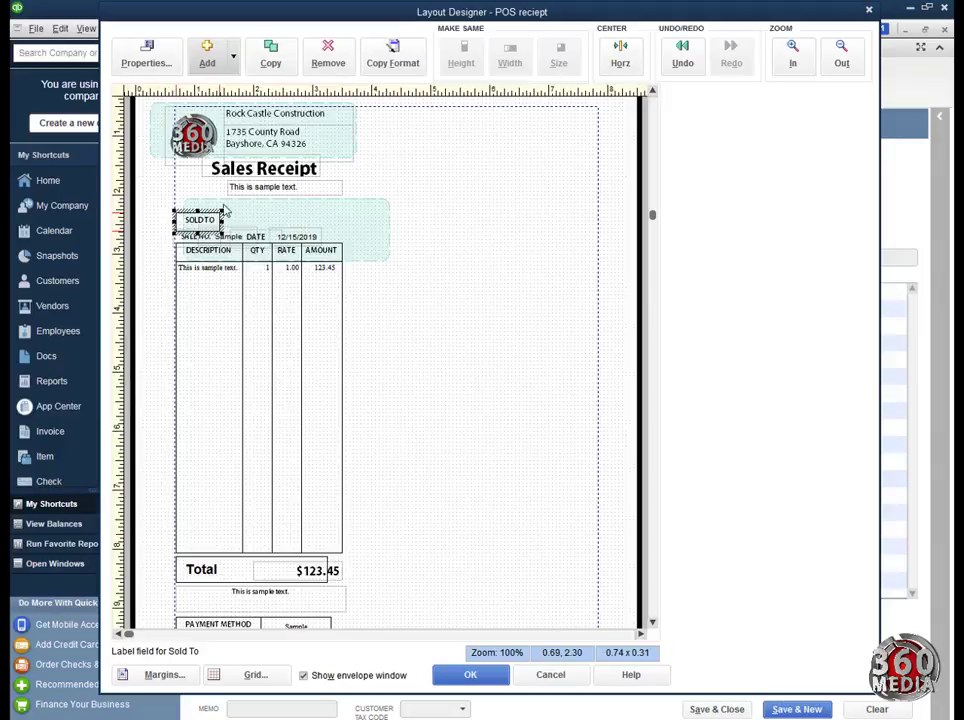
{"action": "key", "text": "Left"}
{"action": "key", "text": "Left"}
{"action": "key", "text": "Left"}
{"action": "key", "text": "Left"}
{"action": "key", "text": "Left"}
{"action": "key", "text": "Left"}
{"action": "key", "text": "Left"}
{"action": "key", "text": "Down"}
{"action": "key", "text": "Down"}
{"action": "key", "text": "Down"}
{"action": "key", "text": "Down"}
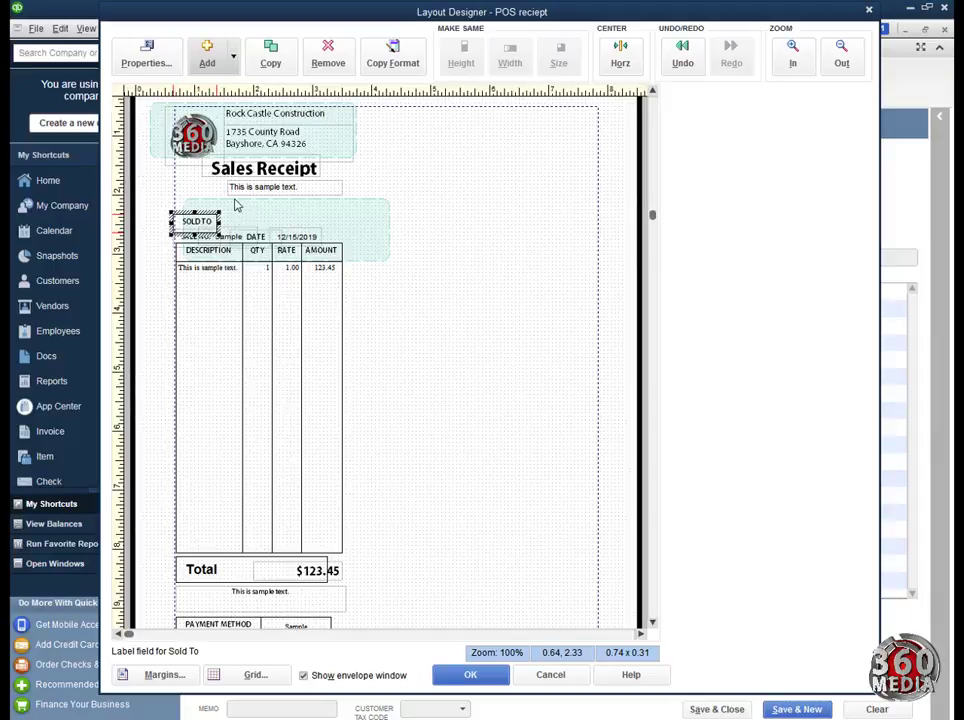
Nudge the Sold To label to 0.60, 2.35 and remove its top, left, bottom and right borders
{"action": "key", "text": "Left"}
{"action": "key", "text": "Down"}
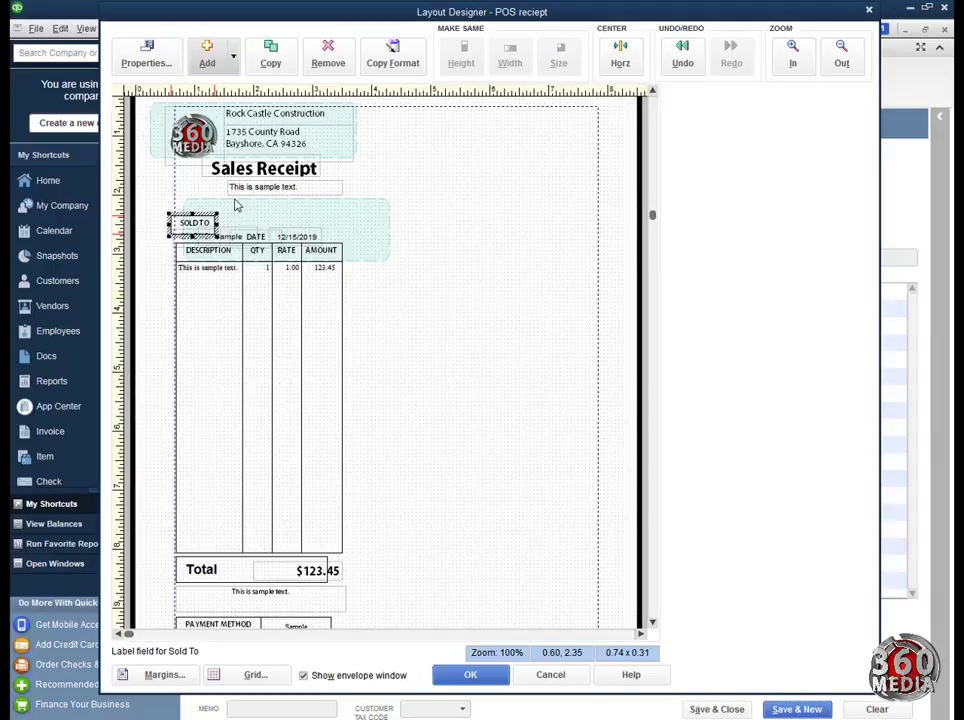
{"action": "left_click", "coordinate": [146, 55]}
{"action": "left_click", "coordinate": [422, 229]}
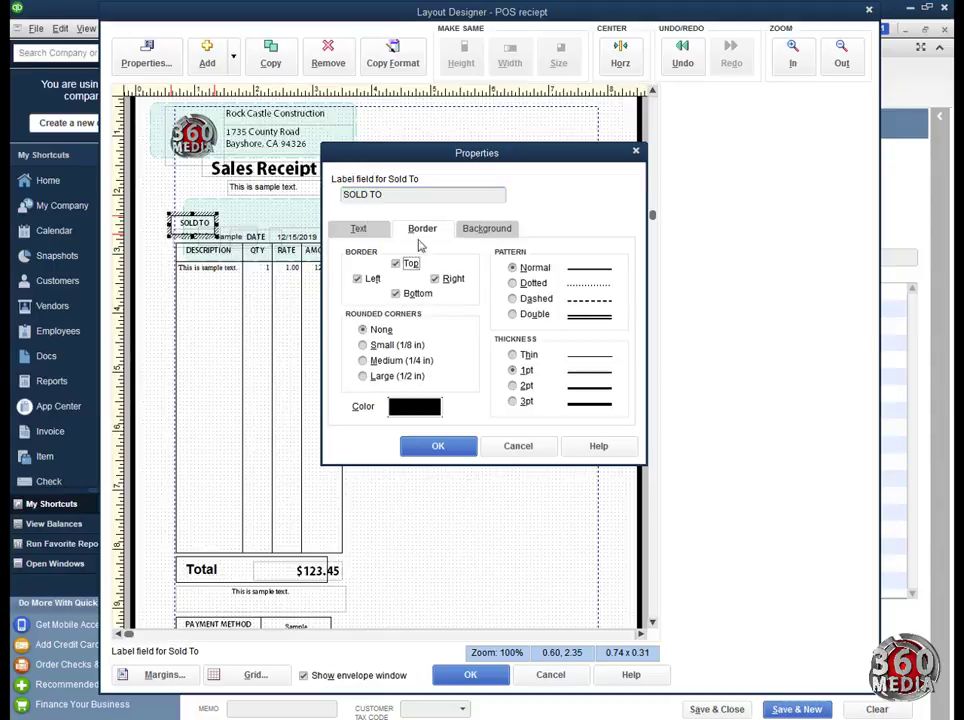
{"action": "left_click", "coordinate": [395, 264]}
{"action": "left_click", "coordinate": [357, 279]}
{"action": "left_click", "coordinate": [395, 294]}
{"action": "left_click", "coordinate": [436, 280]}
{"action": "left_click", "coordinate": [453, 450]}
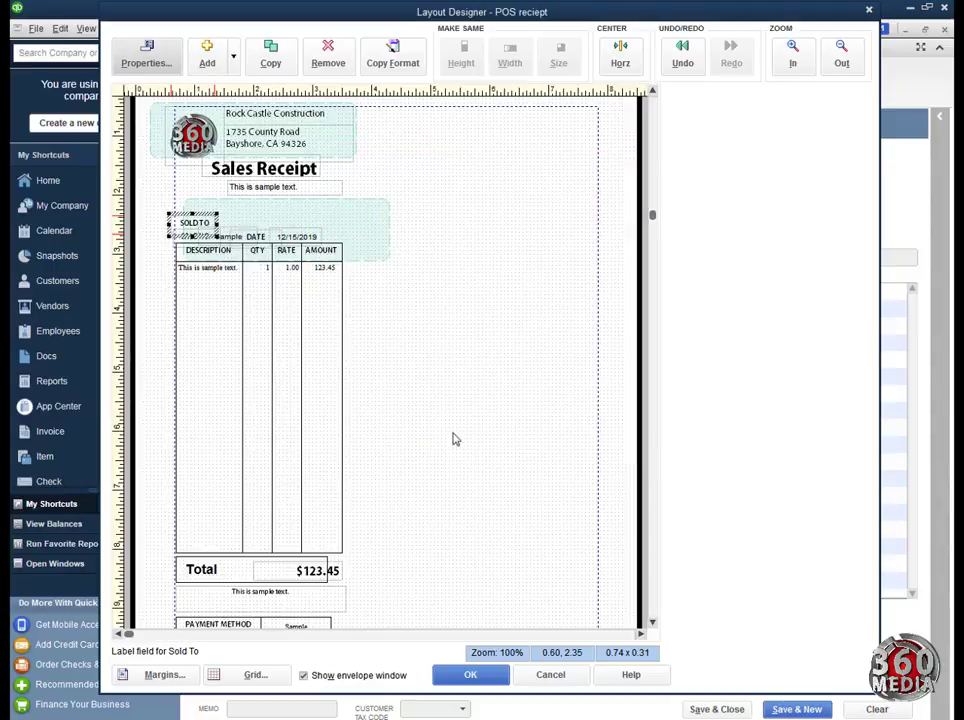
Move the Sold To data field down beside the Sold To label, at about 1.36, 2.35
{"action": "left_click", "coordinate": [413, 300]}
{"action": "left_click_drag", "start_coordinate": [259, 195], "coordinate": [254, 216]}
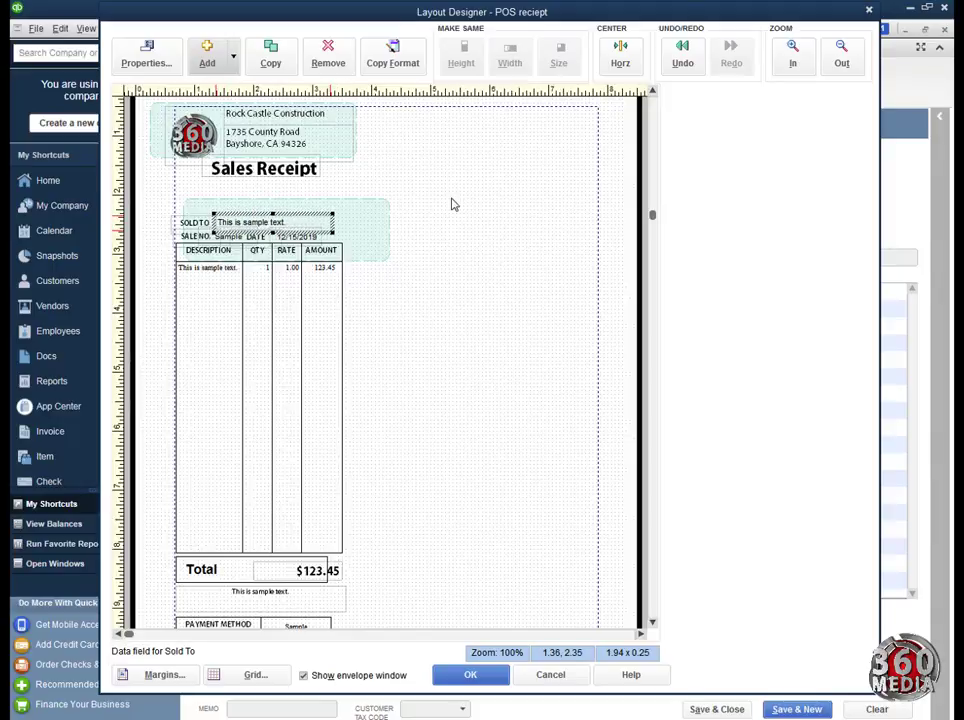
{"action": "left_click", "coordinate": [451, 204]}
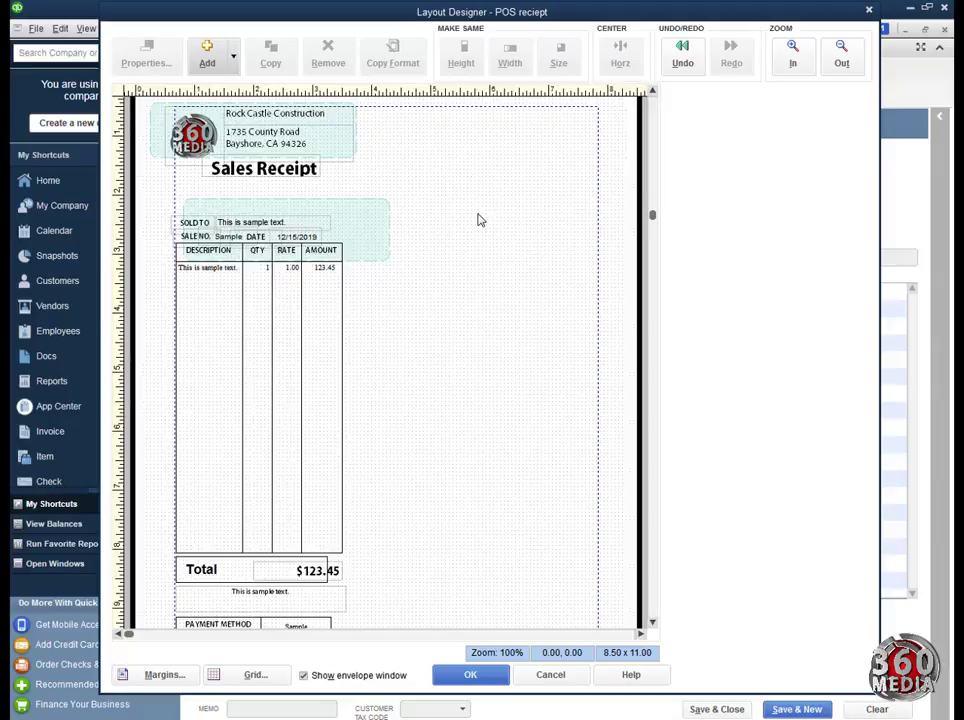
Add a text box reading "Tel:" with the company's two telephone numbers, and set its font to Myriad Hebrew
{"action": "left_click", "coordinate": [237, 56]}
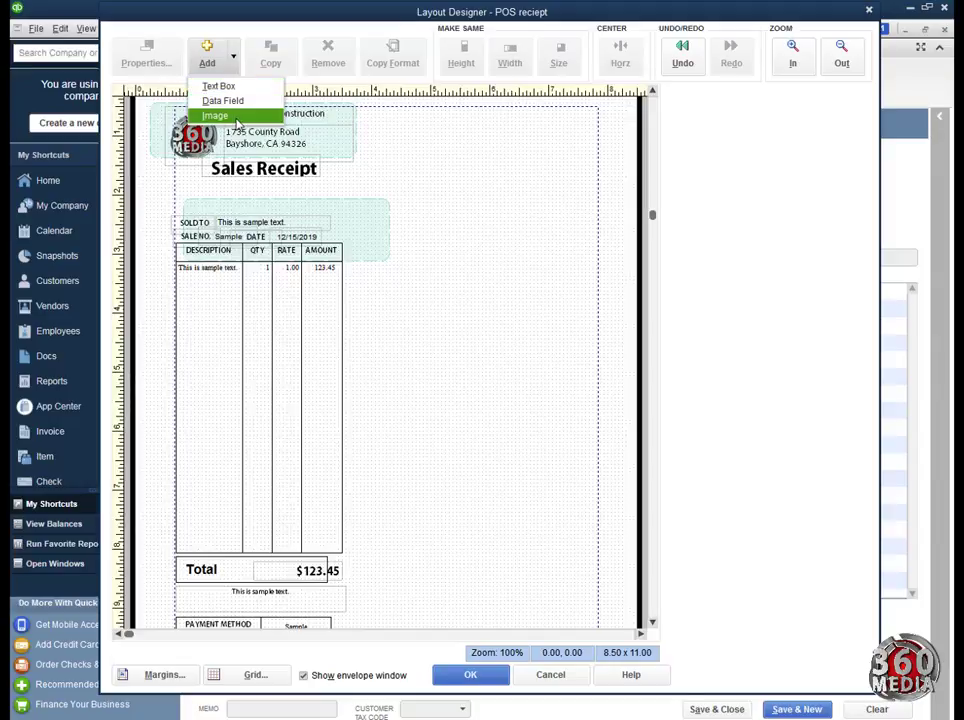
{"action": "left_click", "coordinate": [237, 88]}
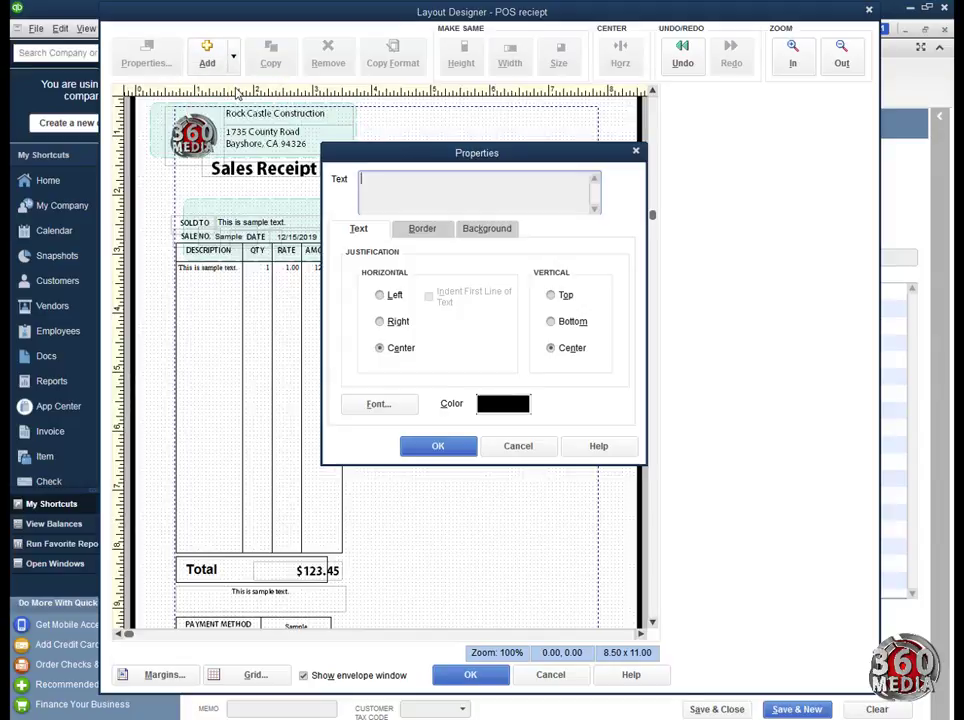
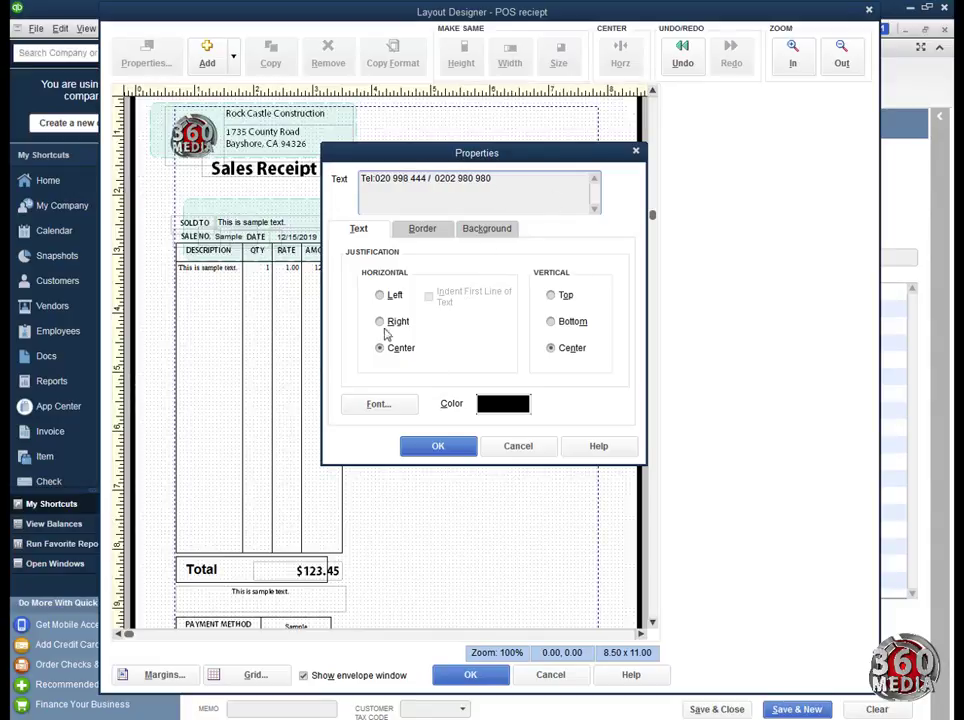
{"action": "left_click", "coordinate": [372, 403]}
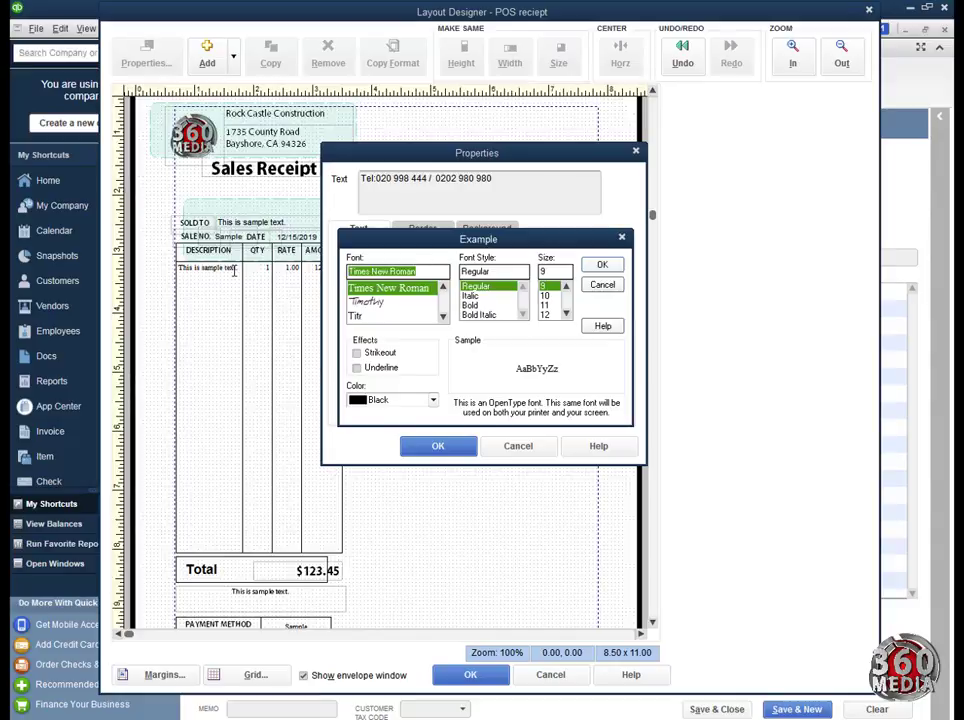
{"action": "type", "text": "my"}
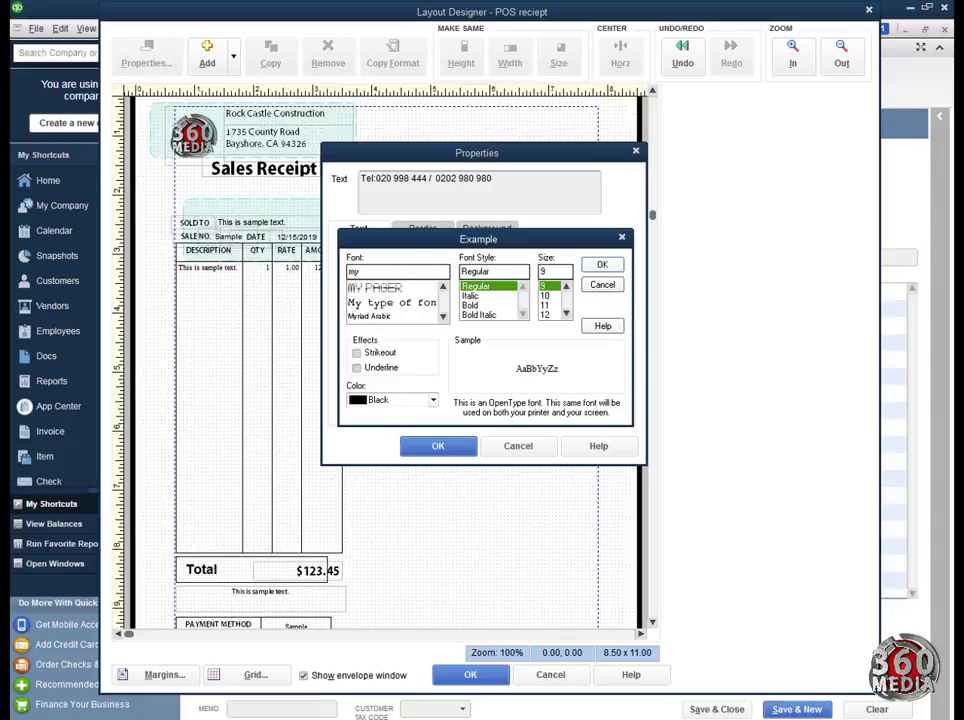
{"action": "type", "text": "r"}
{"action": "left_click", "coordinate": [412, 301]}
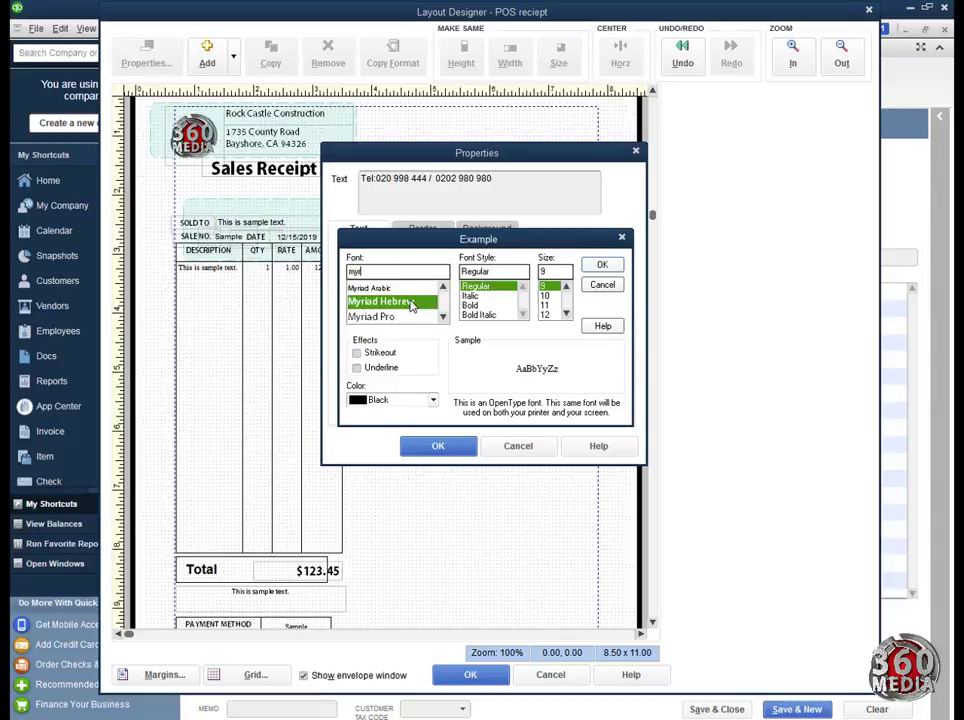
{"action": "left_click", "coordinate": [598, 267]}
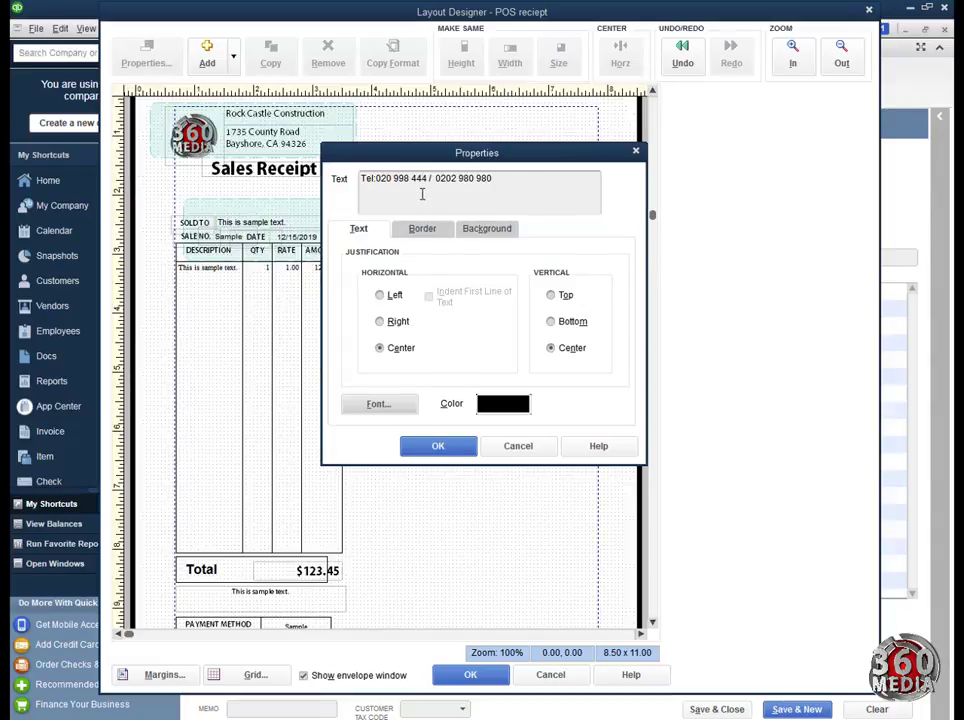
Remove the top, left, bottom and right borders from the telephone text box and insert it in the layout
{"action": "left_click", "coordinate": [422, 230]}
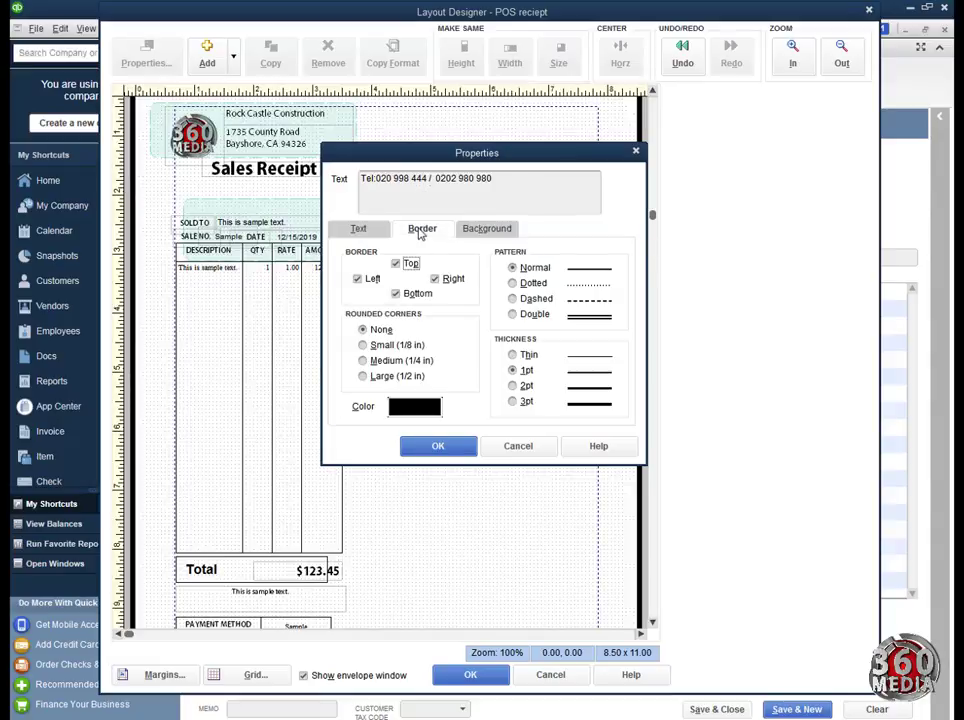
{"action": "left_click", "coordinate": [360, 279]}
{"action": "left_click", "coordinate": [398, 294]}
{"action": "left_click", "coordinate": [440, 279]}
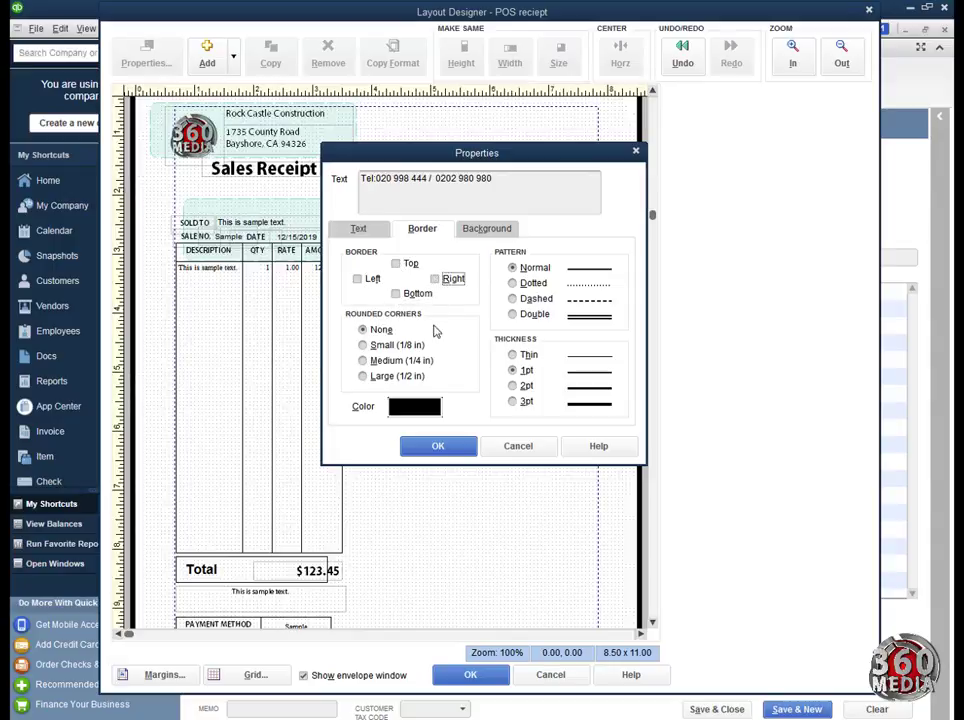
{"action": "left_click", "coordinate": [438, 446]}
Place the telephone text box between the Sales Receipt title and the Sold To row, and narrow it to about 2.38
{"action": "left_click_drag", "start_coordinate": [420, 373], "coordinate": [287, 218]}
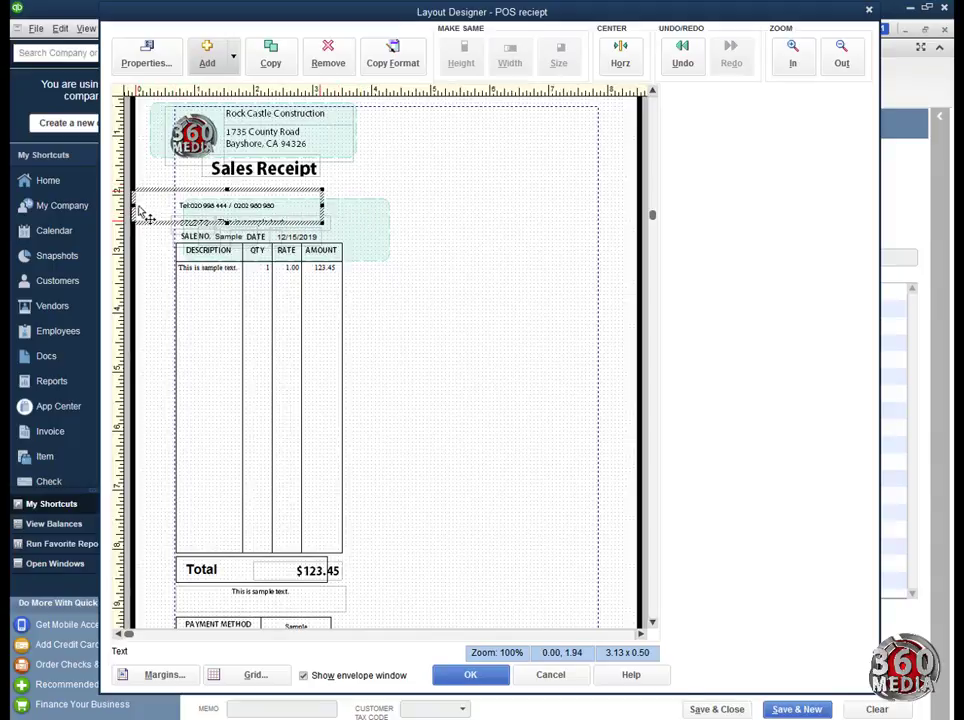
{"action": "left_click_drag", "start_coordinate": [140, 213], "coordinate": [180, 210]}
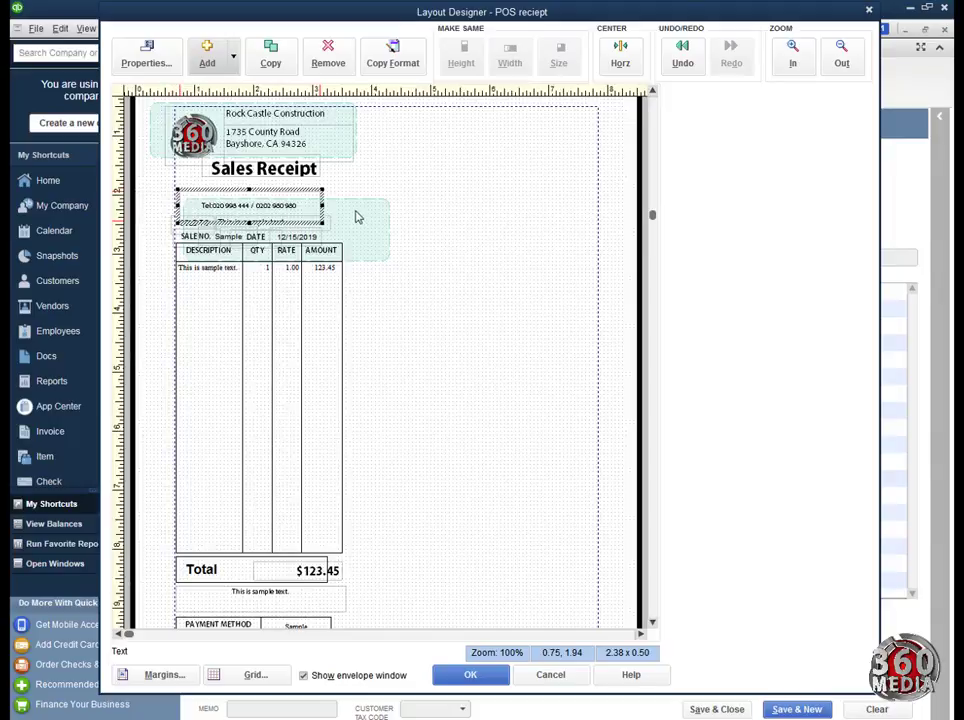
Set the telephone text box's font size to 11 and apply its property changes
{"action": "left_click", "coordinate": [146, 55]}
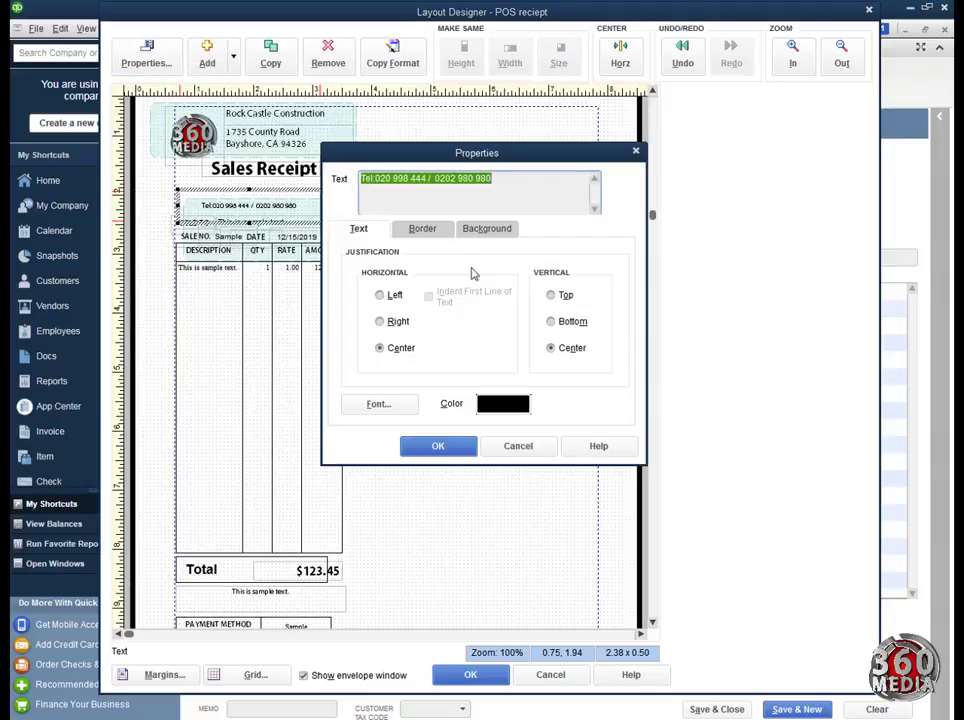
{"action": "left_click", "coordinate": [408, 399]}
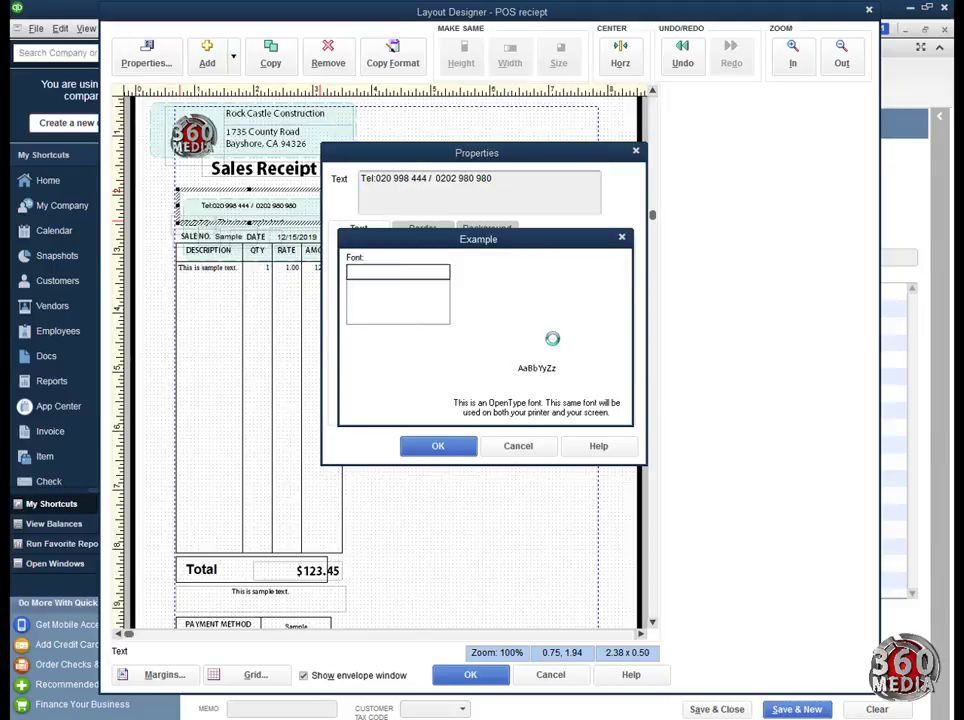
{"action": "left_click", "coordinate": [546, 297]}
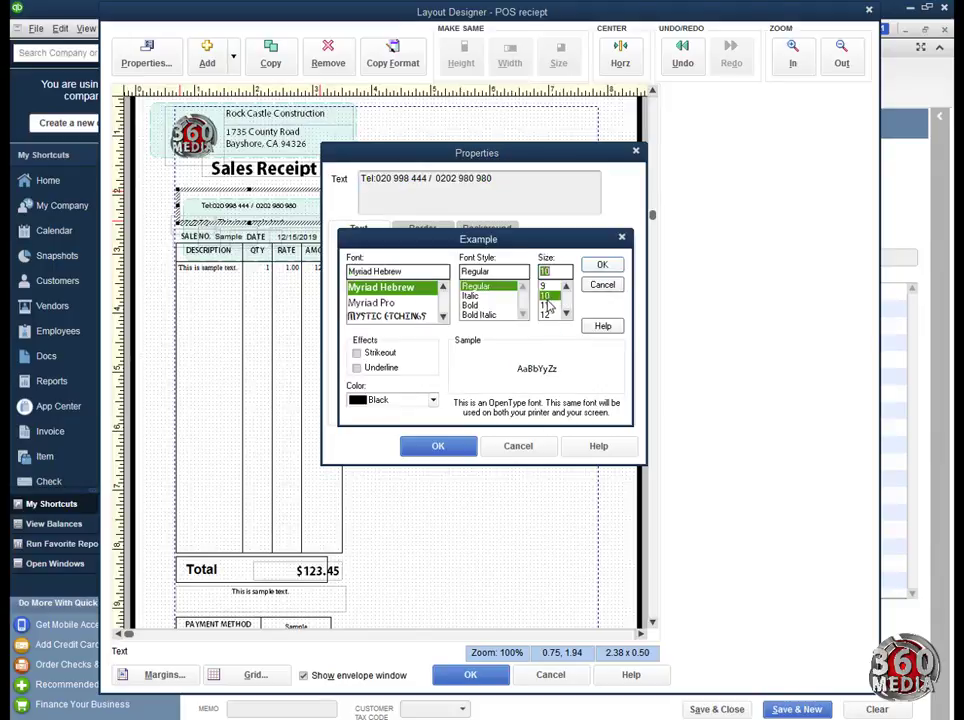
{"action": "left_click", "coordinate": [546, 305]}
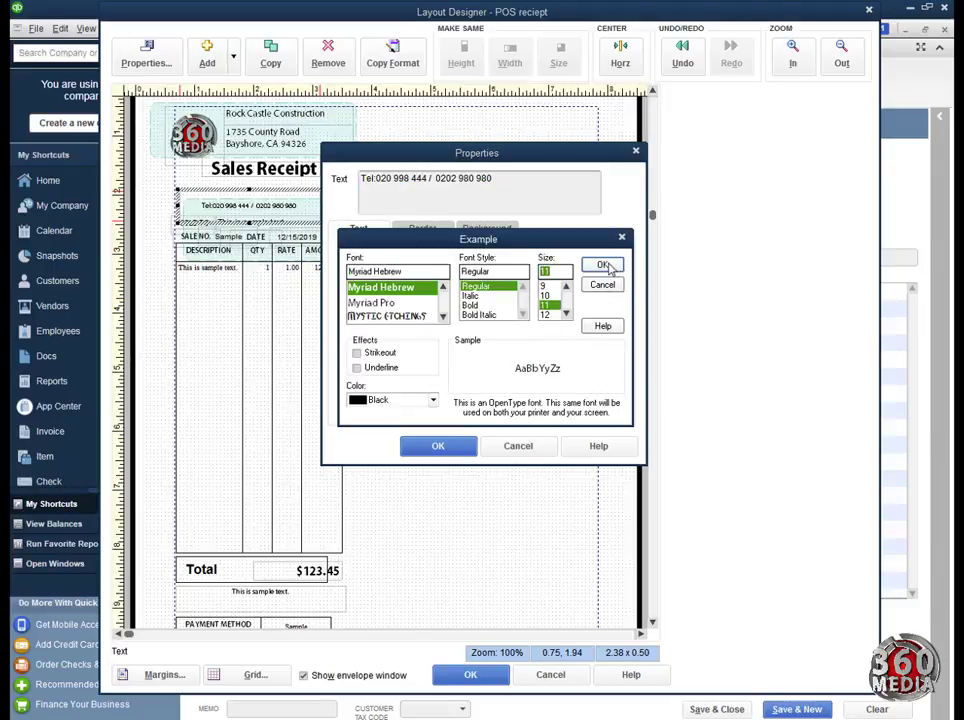
{"action": "left_click", "coordinate": [604, 266]}
{"action": "left_click", "coordinate": [424, 446]}
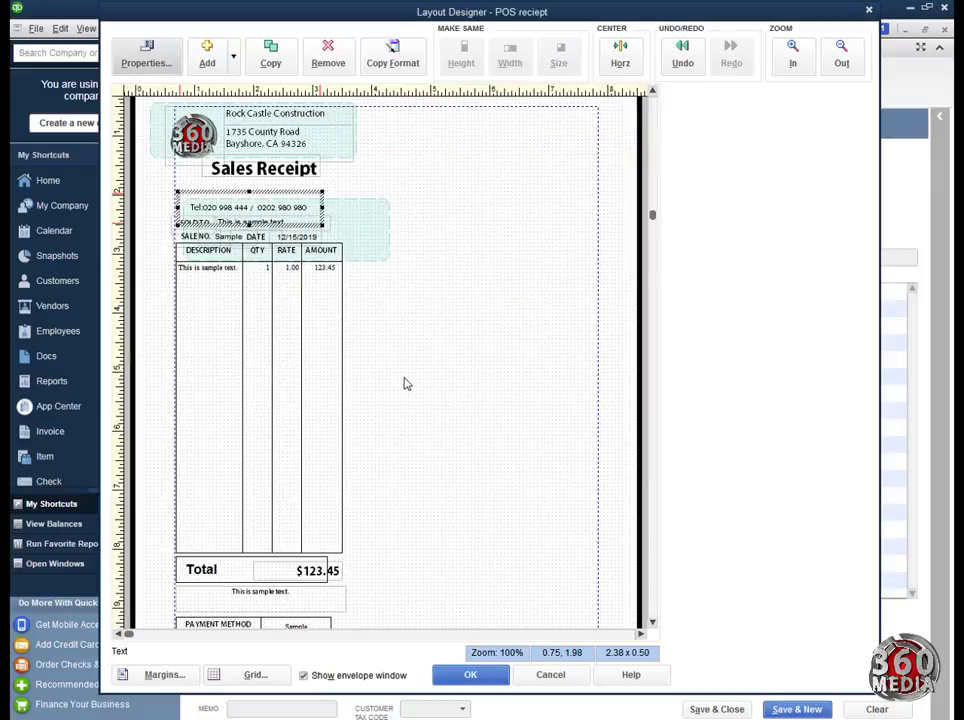
Nudge the telephone text box leftward to line up with the left edge of the Sold To label
{"action": "key", "text": "Left"}
{"action": "key", "text": "Left"}
{"action": "key", "text": "Left"}
{"action": "key", "text": "Left"}
{"action": "key", "text": "Left"}
{"action": "key", "text": "Left"}
{"action": "key", "text": "Left"}
{"action": "key", "text": "Left"}
{"action": "key", "text": "Left"}
{"action": "key", "text": "Left"}
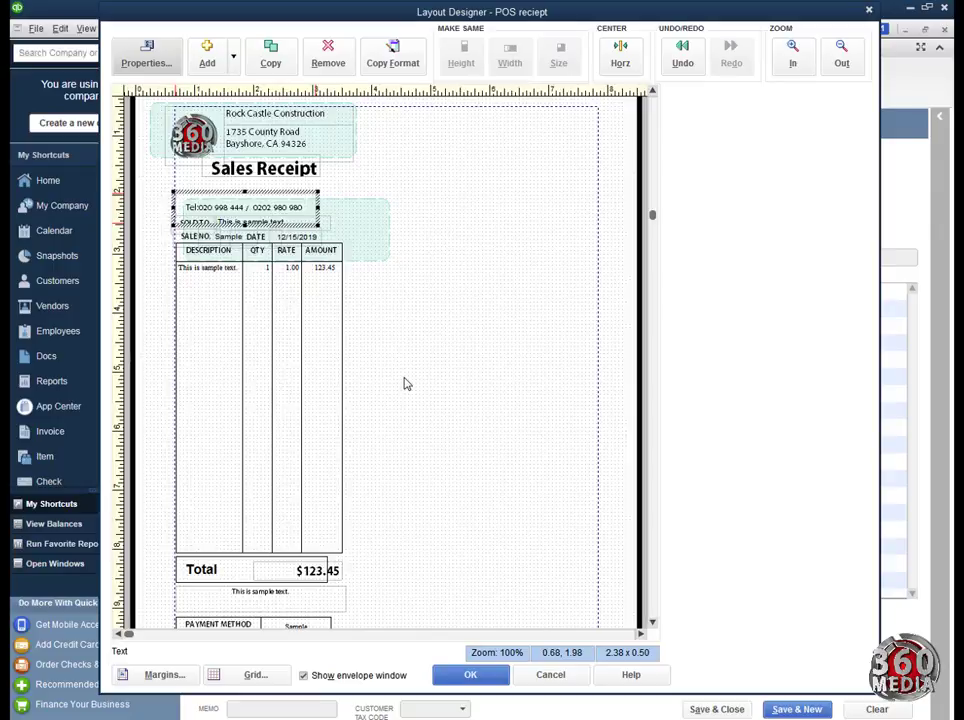
Move the Sales Receipt title down to just above the telephone text box
{"action": "left_click", "coordinate": [267, 172]}
{"action": "left_click_drag", "start_coordinate": [267, 172], "coordinate": [267, 189]}
{"action": "left_click", "coordinate": [476, 200]}
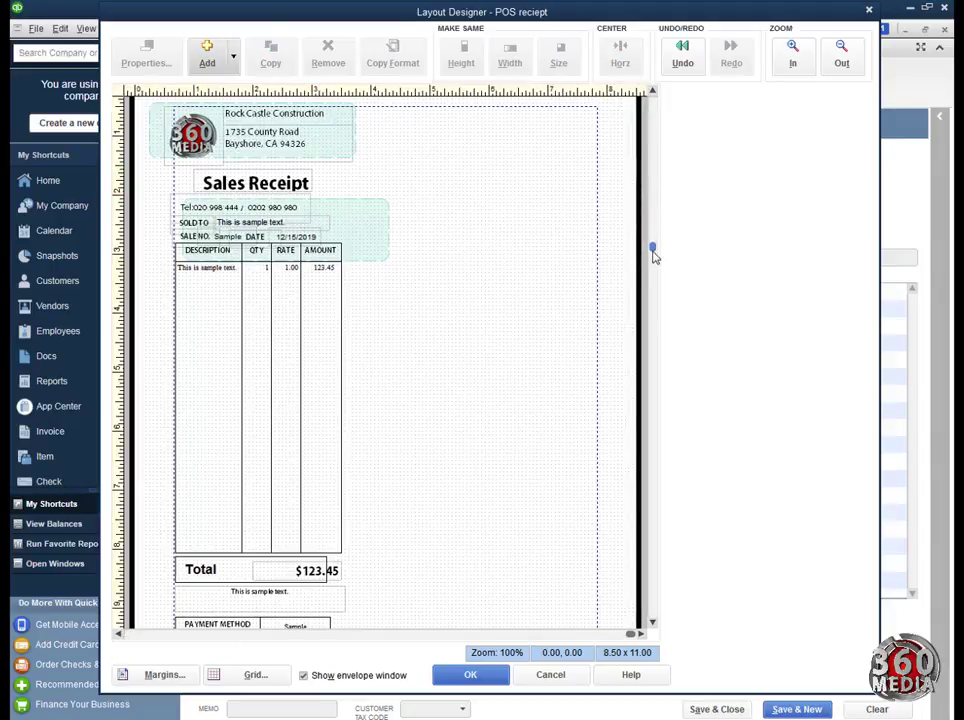
Remove the top, left, bottom and right borders from the Payment Method label and apply the change
{"action": "scroll", "coordinate": [650, 597], "scroll_direction": "down", "scroll_amount": 3}
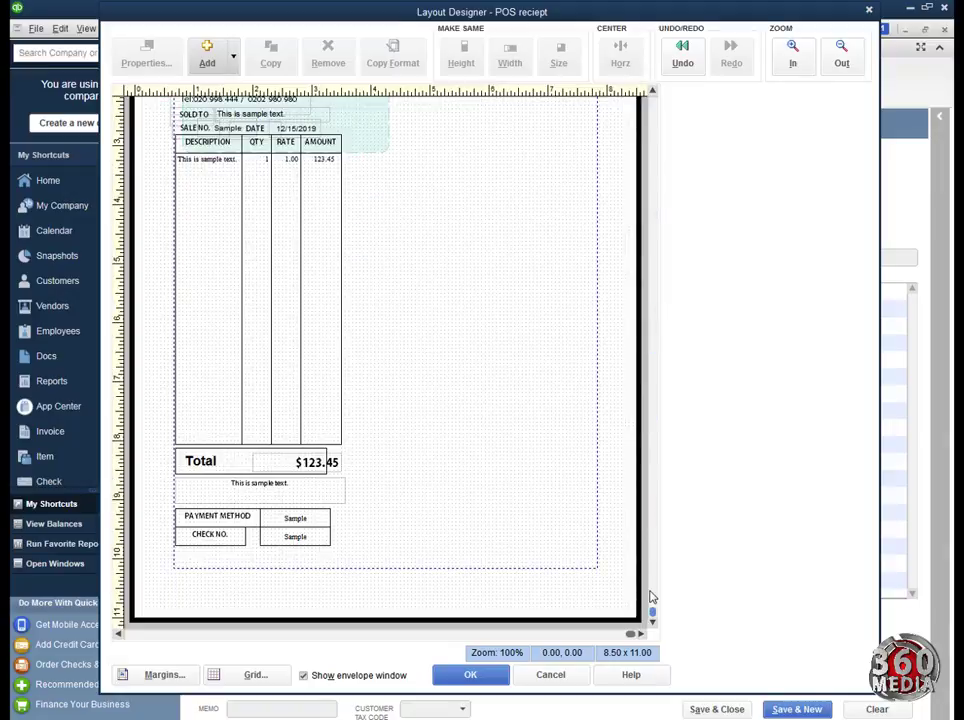
{"action": "left_click", "coordinate": [224, 522]}
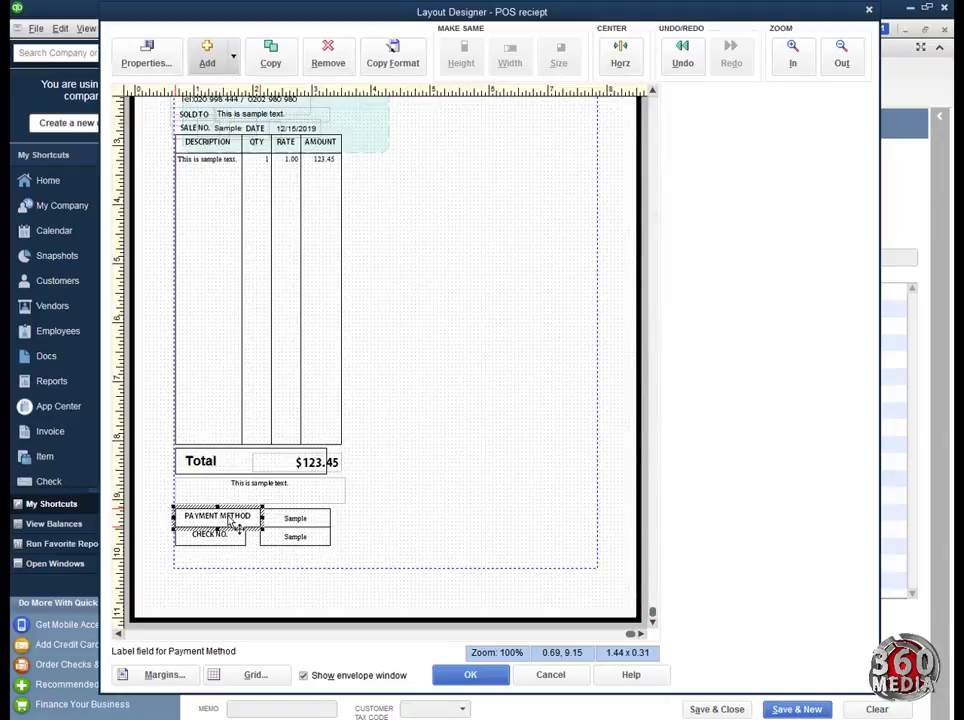
{"action": "left_click", "coordinate": [155, 62]}
{"action": "left_click", "coordinate": [421, 231]}
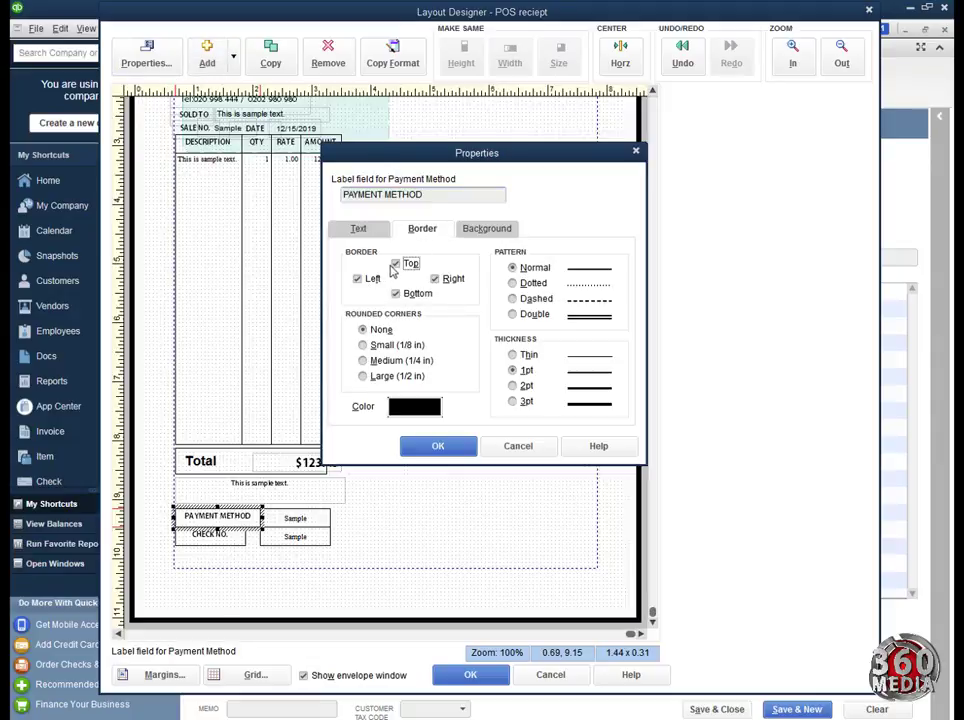
{"action": "left_click", "coordinate": [395, 264]}
{"action": "left_click", "coordinate": [357, 279]}
{"action": "left_click", "coordinate": [395, 293]}
{"action": "left_click", "coordinate": [434, 279]}
{"action": "left_click", "coordinate": [440, 445]}
Set the Payment Method data field's font to Arial
{"action": "left_click", "coordinate": [312, 518]}
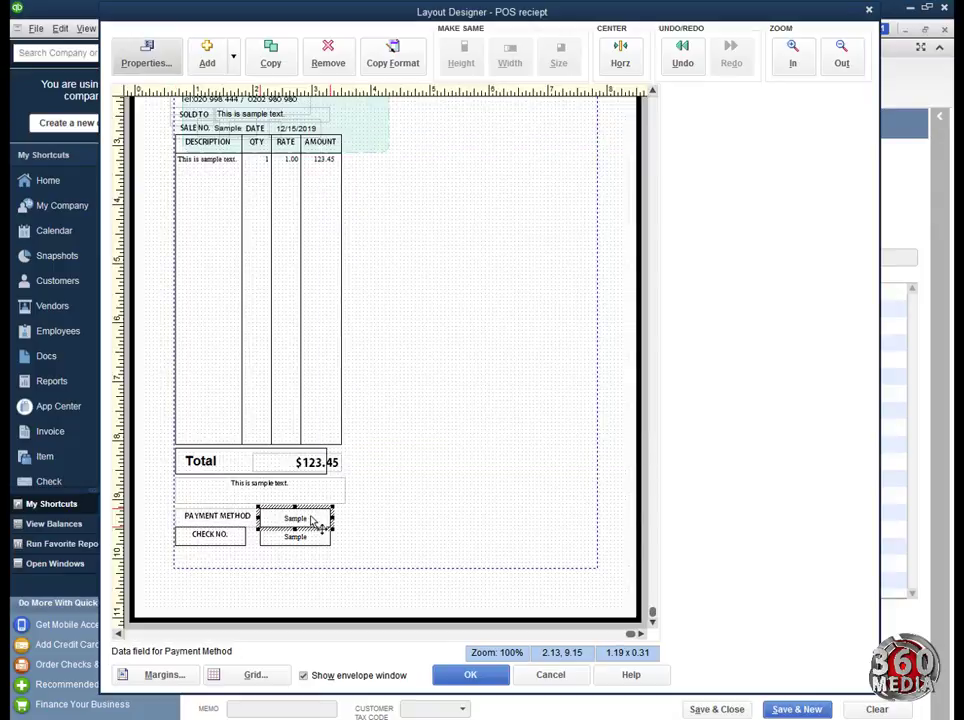
{"action": "left_click", "coordinate": [146, 68]}
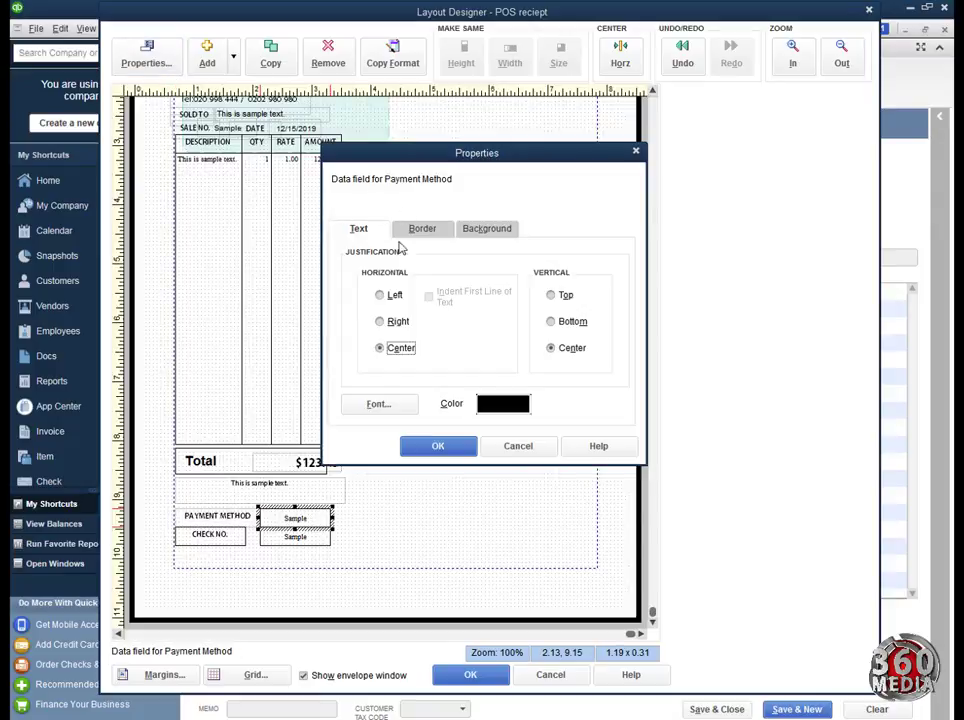
{"action": "left_click", "coordinate": [394, 406]}
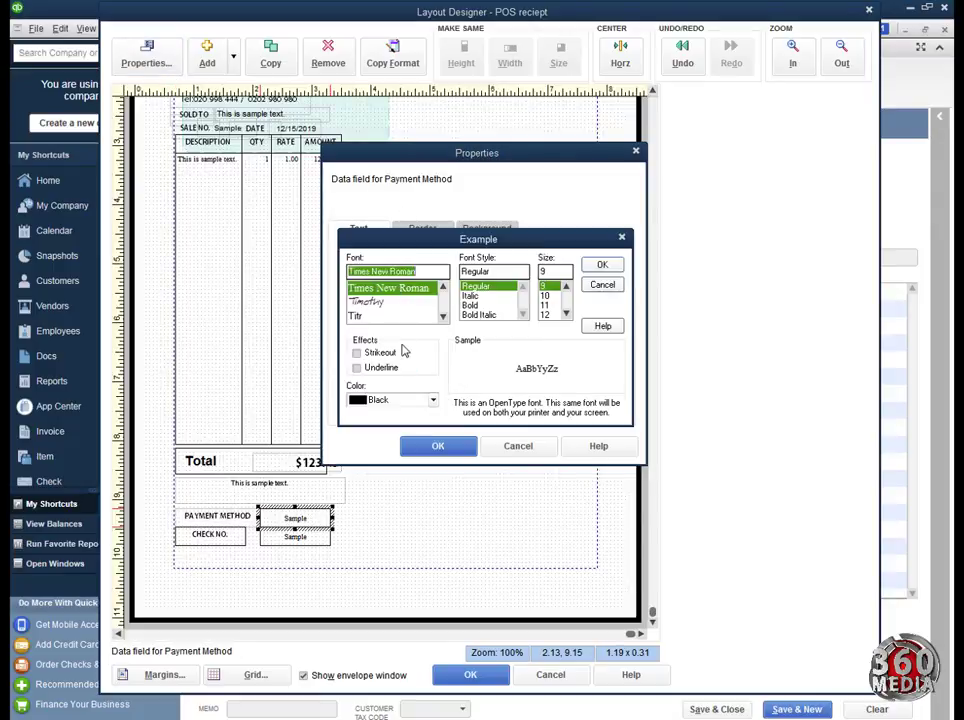
{"action": "type", "text": "ari"}
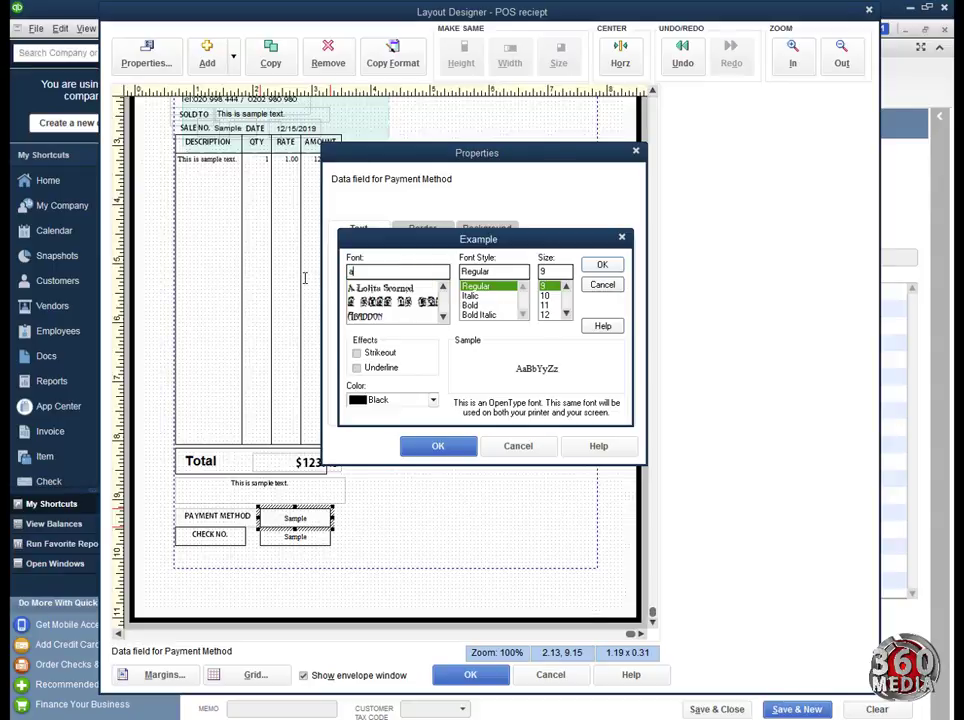
{"action": "left_click", "coordinate": [366, 292]}
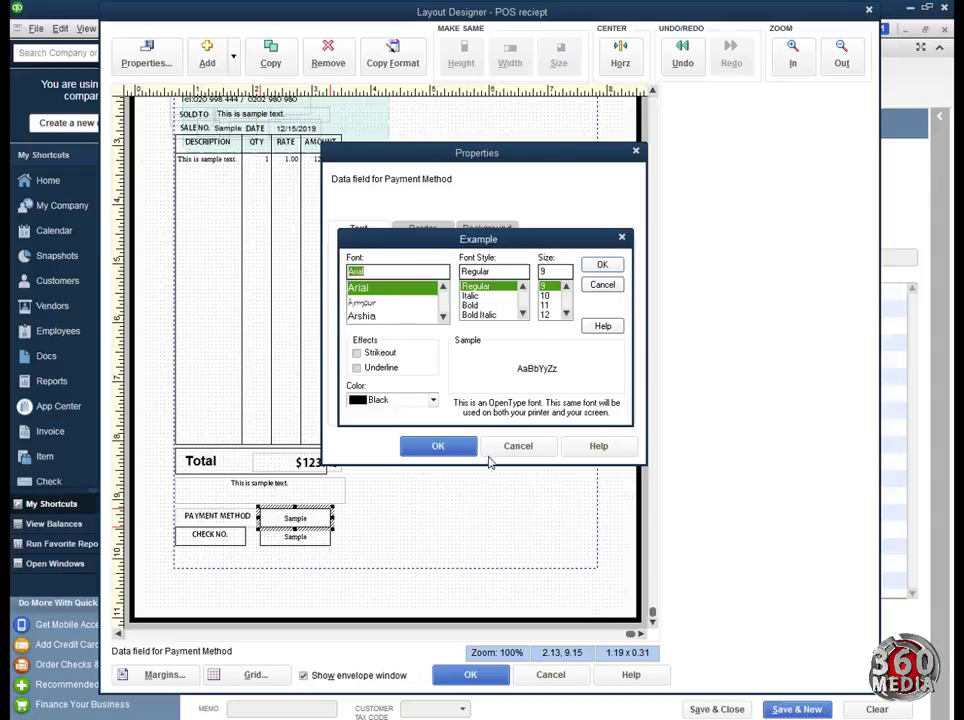
{"action": "left_click", "coordinate": [601, 264]}
Remove the top, left, bottom and right borders from the Payment Method data field and apply its property changes
{"action": "left_click", "coordinate": [438, 229]}
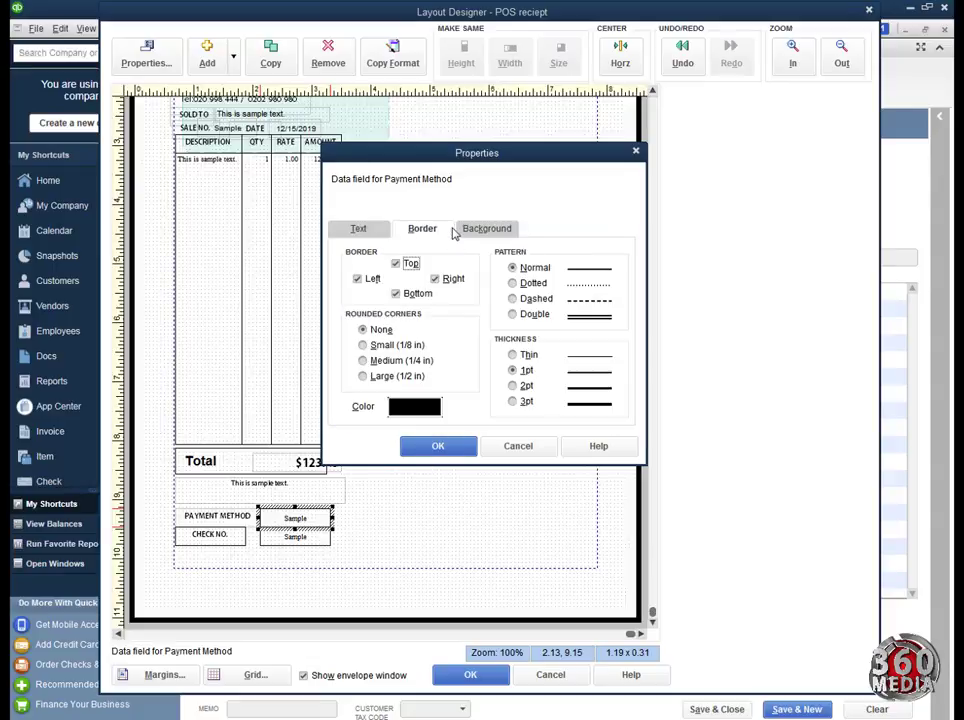
{"action": "left_click", "coordinate": [357, 279]}
{"action": "left_click", "coordinate": [395, 294]}
{"action": "left_click", "coordinate": [434, 279]}
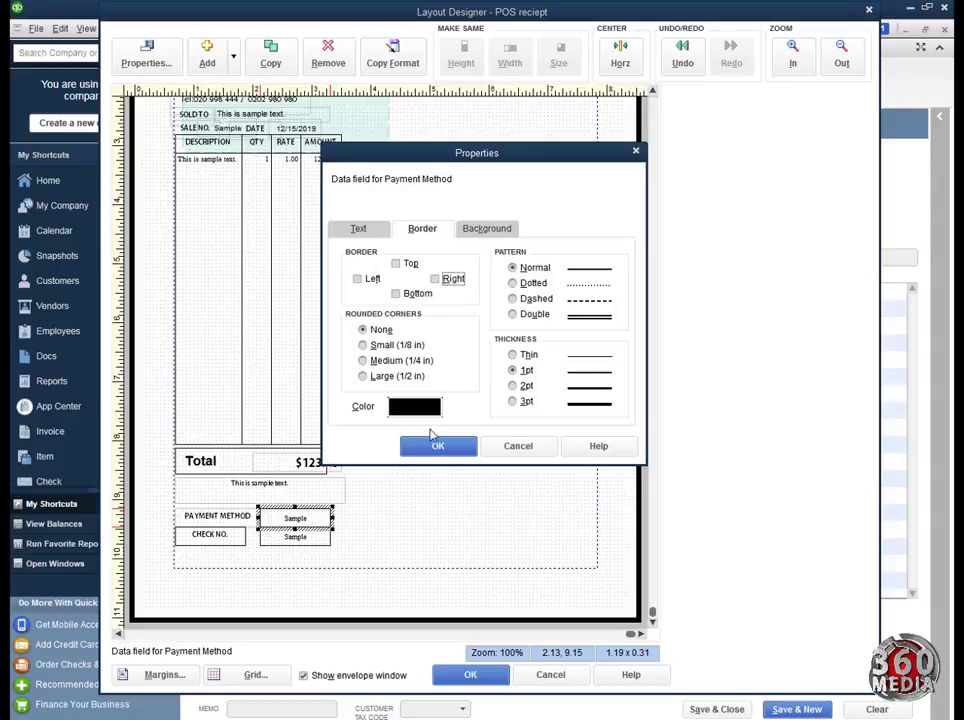
{"action": "left_click", "coordinate": [437, 446]}
{"action": "left_click", "coordinate": [237, 564]}
Remove the top, left, bottom and right borders from the Check No. label and apply the change
{"action": "left_click", "coordinate": [220, 538]}
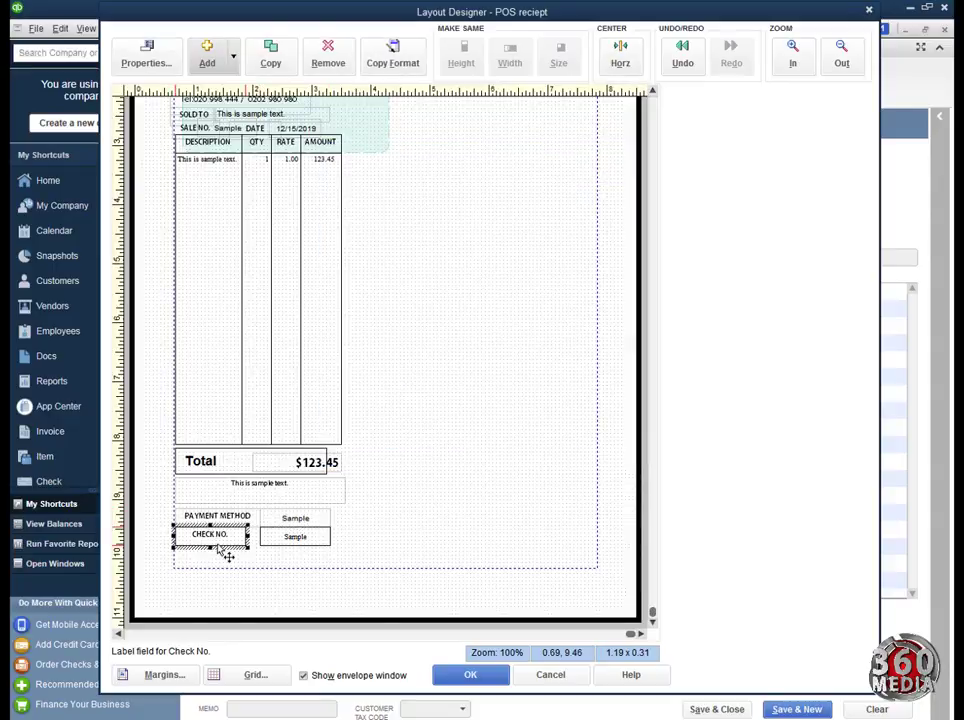
{"action": "left_click", "coordinate": [150, 58]}
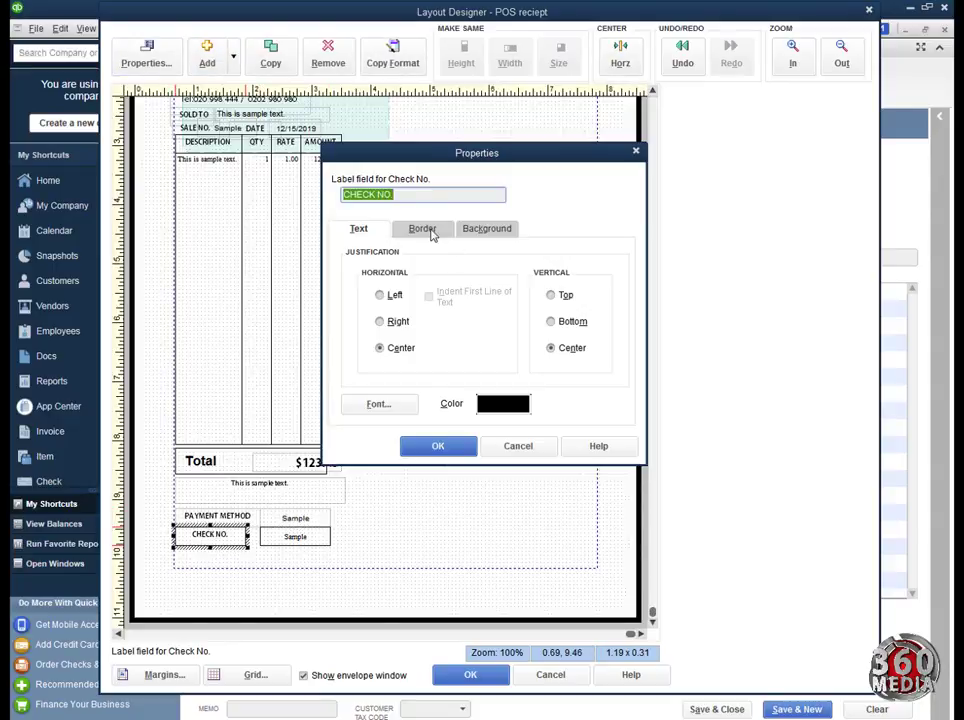
{"action": "left_click", "coordinate": [428, 232]}
{"action": "left_click", "coordinate": [358, 279]}
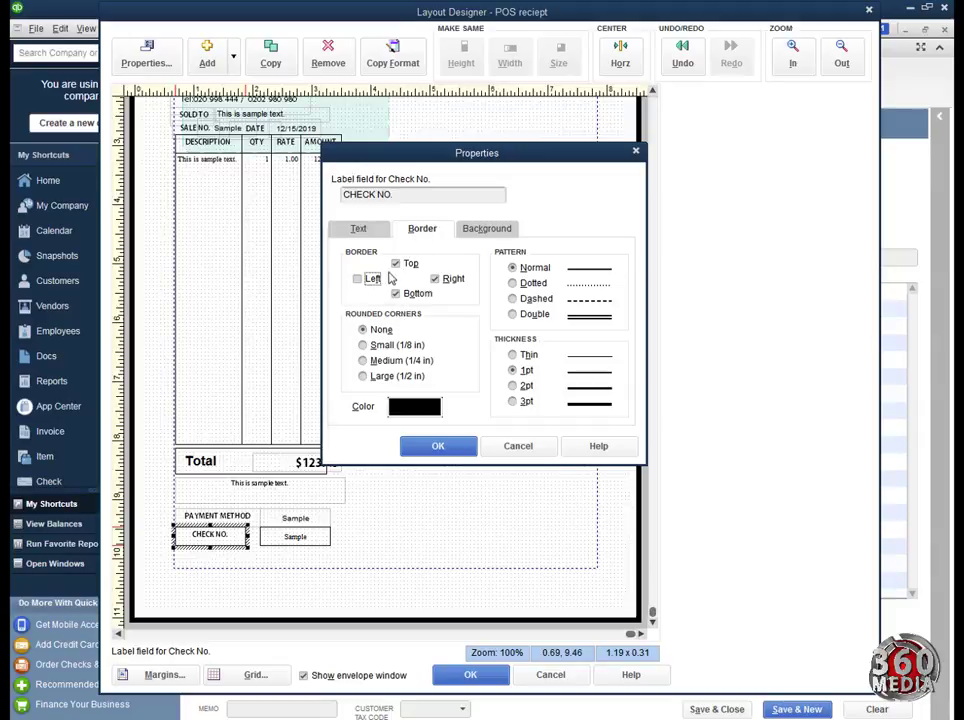
{"action": "left_click", "coordinate": [396, 264]}
{"action": "left_click", "coordinate": [440, 279]}
{"action": "left_click", "coordinate": [395, 294]}
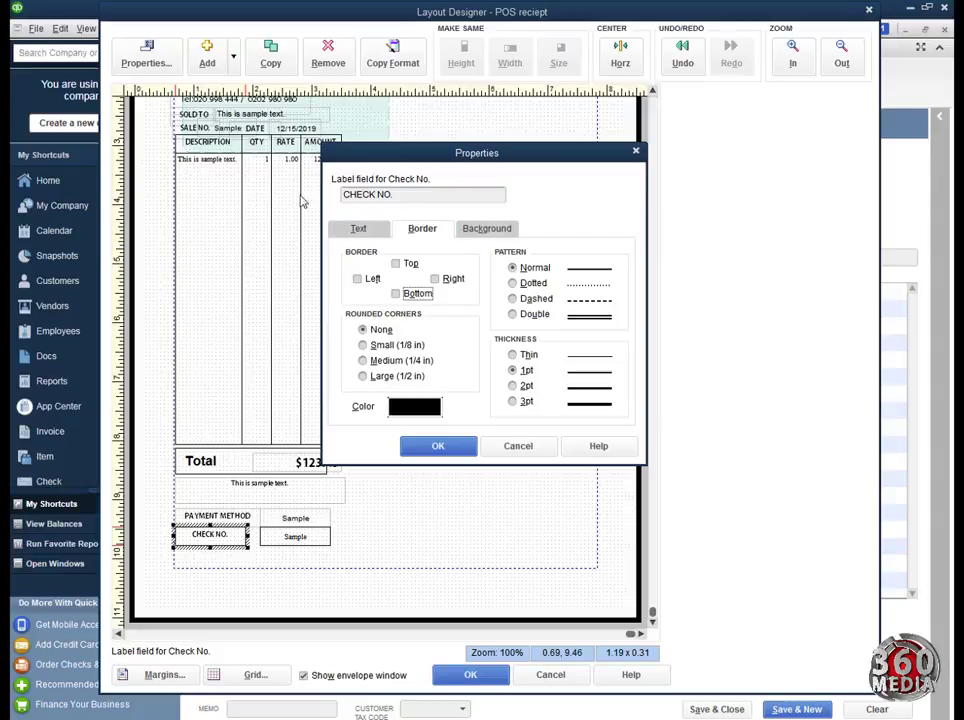
{"action": "left_click", "coordinate": [437, 450]}
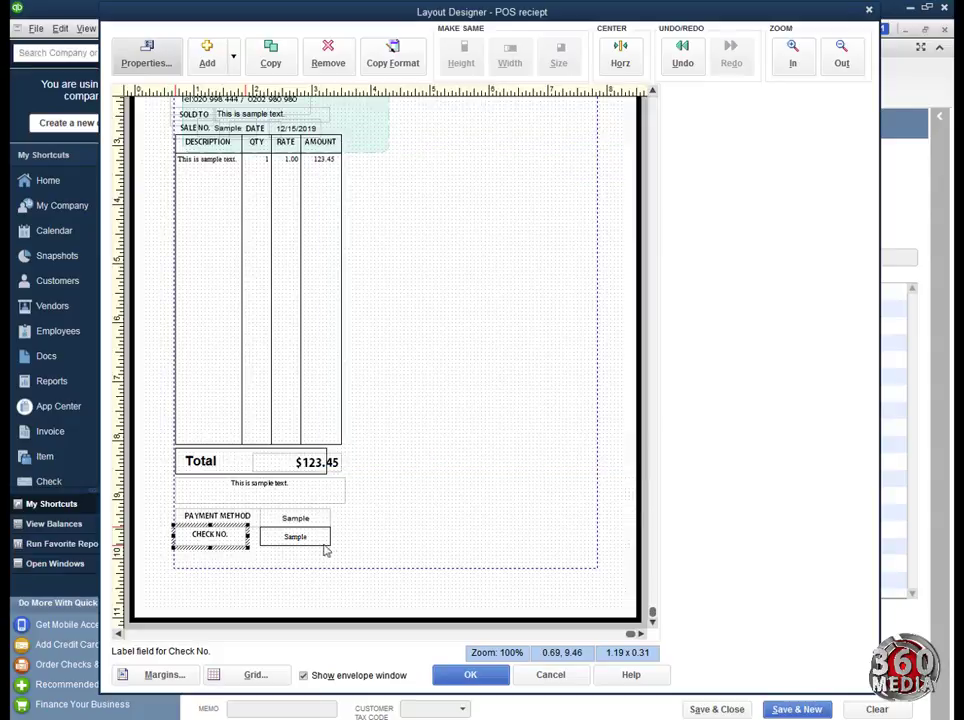
Set the Check No. data field's font to Arial
{"action": "left_click", "coordinate": [291, 541]}
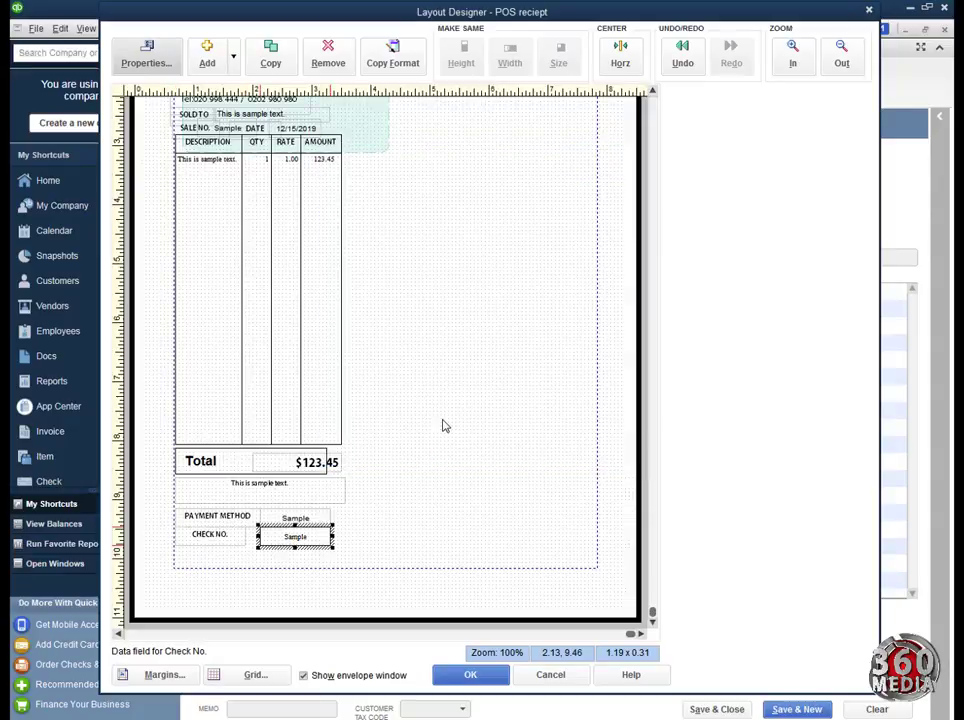
{"action": "left_click", "coordinate": [135, 58]}
{"action": "left_click", "coordinate": [383, 405]}
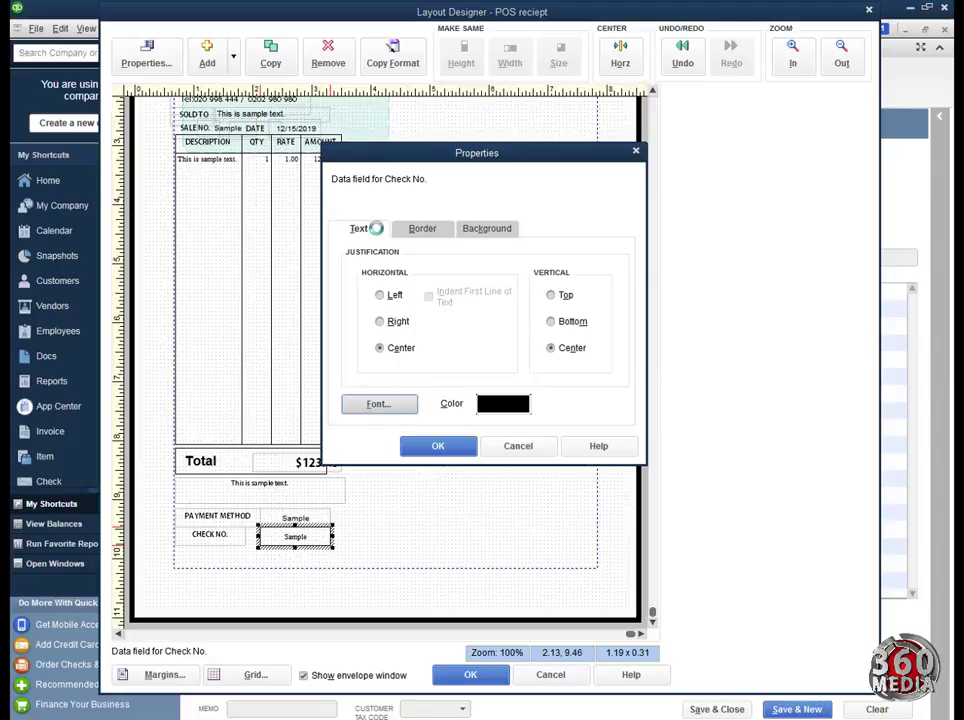
{"action": "type", "text": "a"}
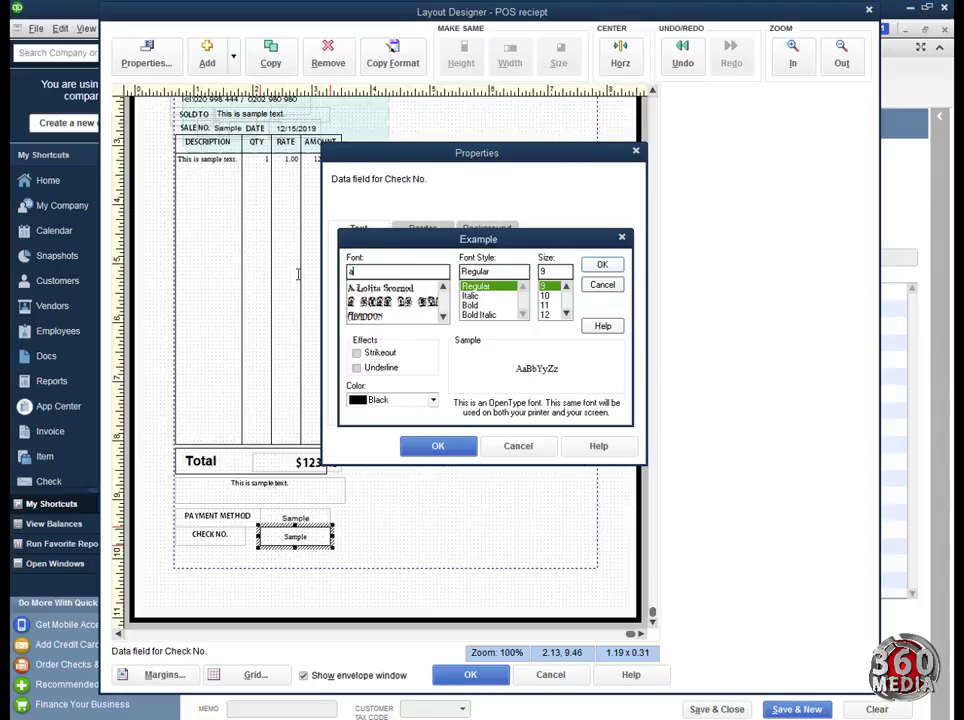
{"action": "type", "text": "ri"}
{"action": "left_click", "coordinate": [390, 287]}
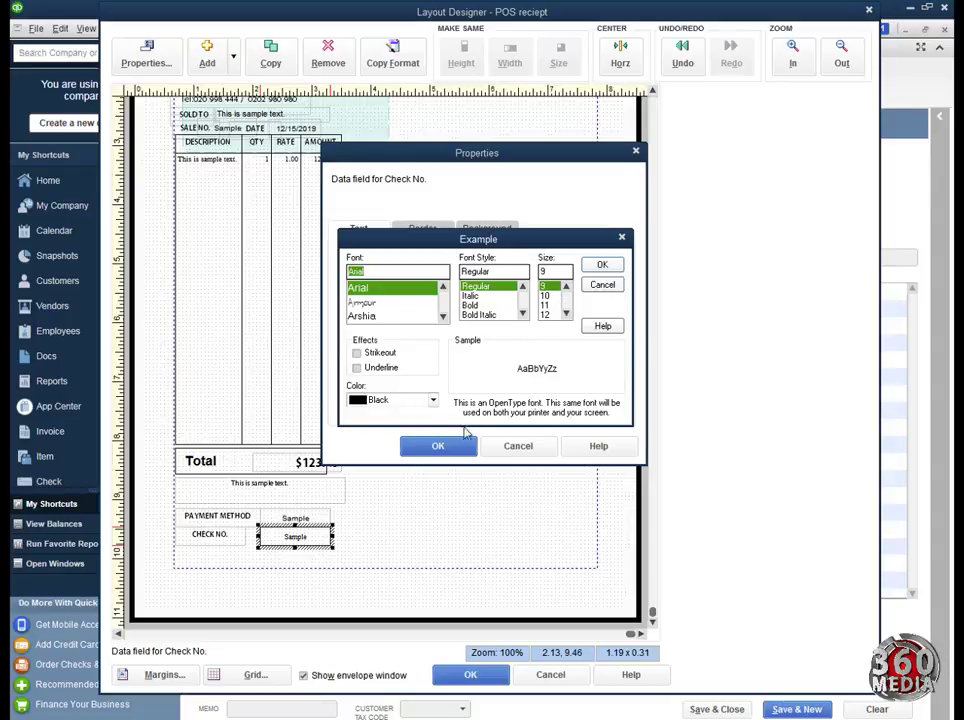
{"action": "left_click", "coordinate": [602, 264]}
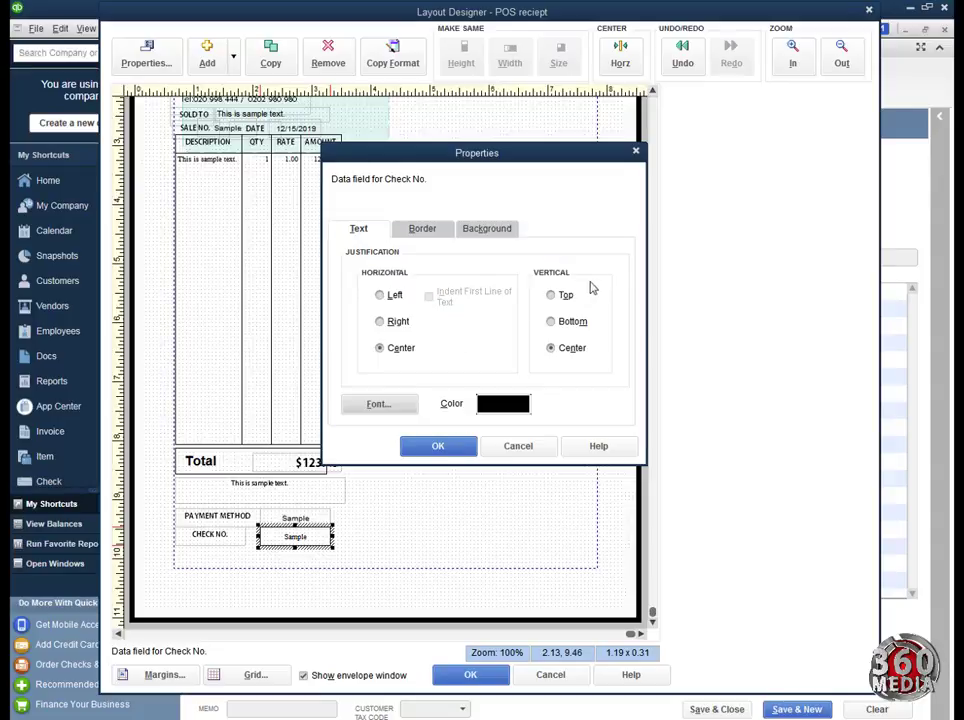
Remove the top, left, bottom and right borders from the Check No. data field and apply its property changes
{"action": "left_click", "coordinate": [429, 240]}
{"action": "left_click", "coordinate": [395, 264]}
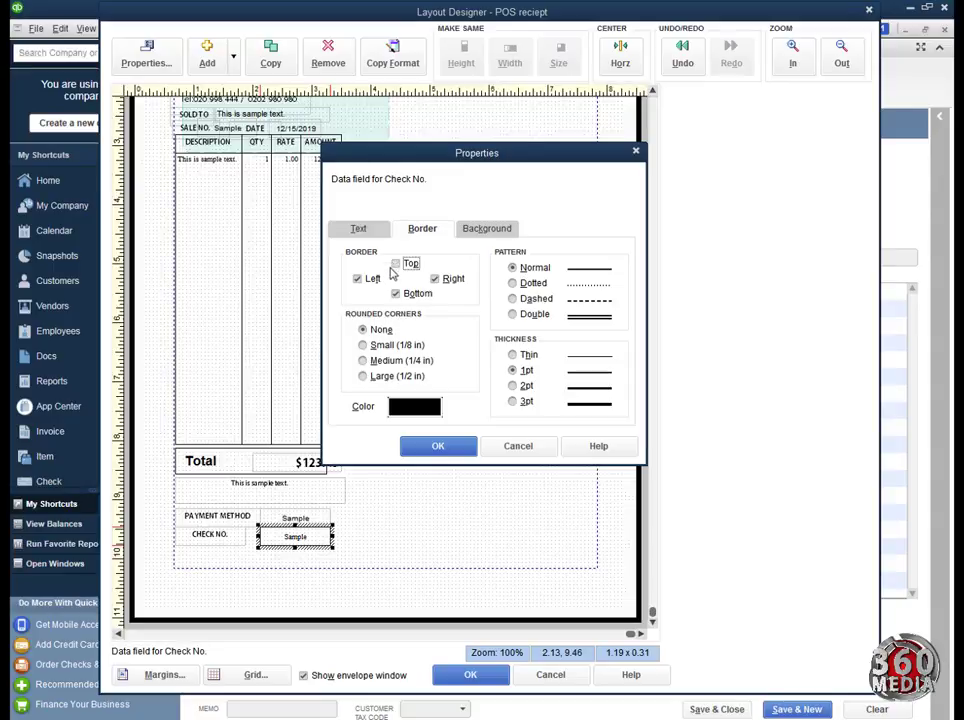
{"action": "left_click", "coordinate": [358, 279]}
{"action": "left_click", "coordinate": [395, 293]}
{"action": "left_click", "coordinate": [434, 279]}
{"action": "left_click", "coordinate": [437, 449]}
{"action": "left_click", "coordinate": [438, 497]}
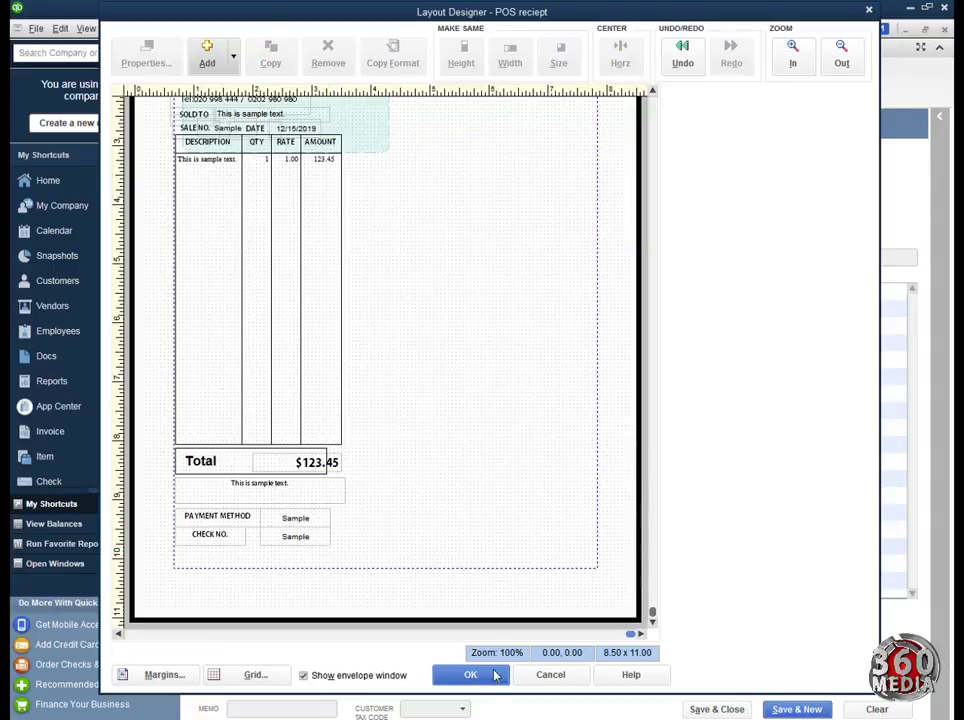
Accept the layout with its borderless payment fields and check the receipt in a print preview
{"action": "left_click", "coordinate": [490, 677]}
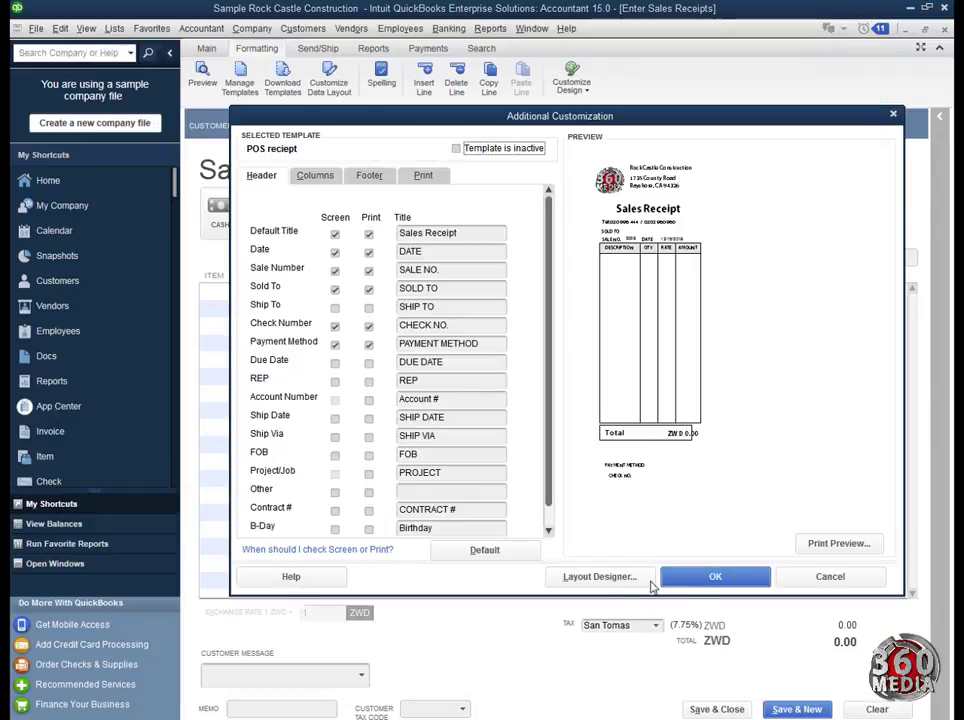
{"action": "left_click", "coordinate": [826, 545]}
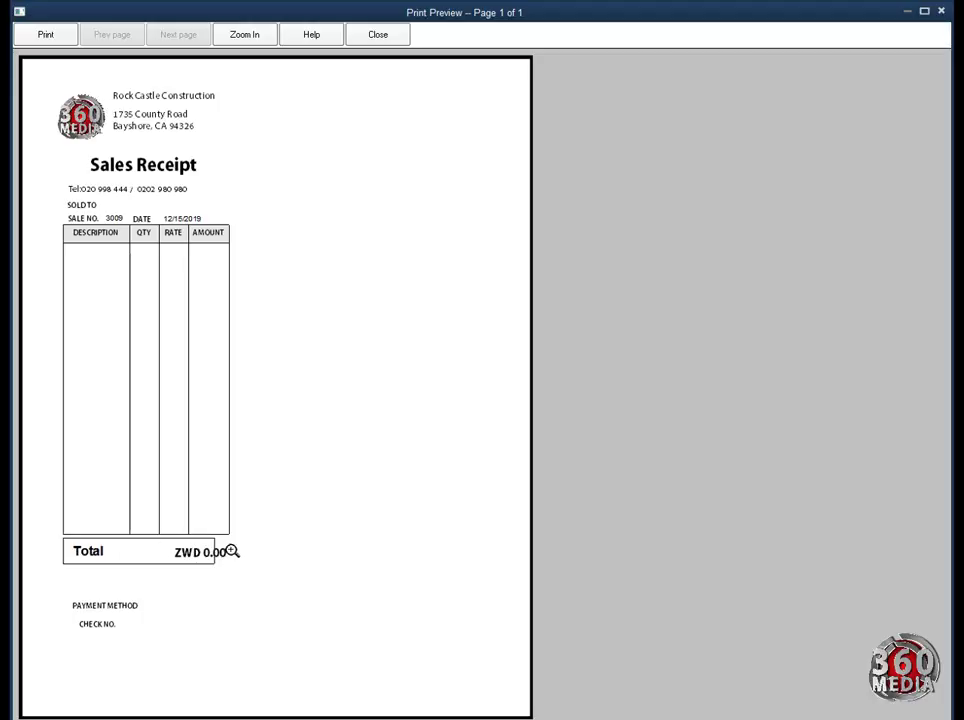
{"action": "left_click", "coordinate": [392, 34]}
Reopen the receipt layout and widen the Total label box to about 2.94 in so it encloses the amount
{"action": "left_click", "coordinate": [614, 577]}
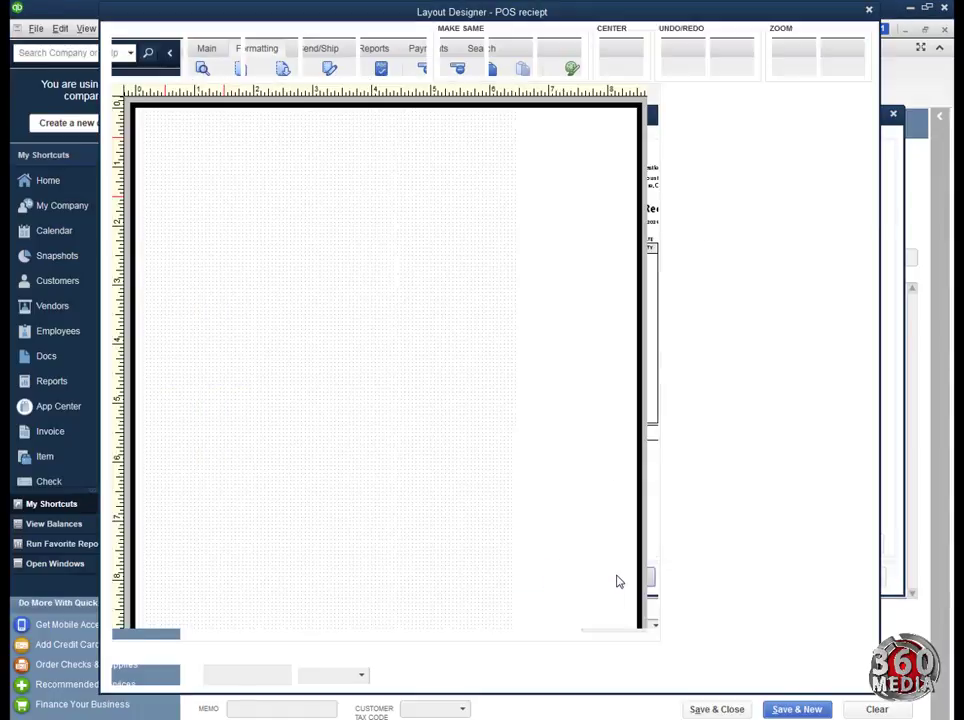
{"action": "left_click", "coordinate": [212, 601]}
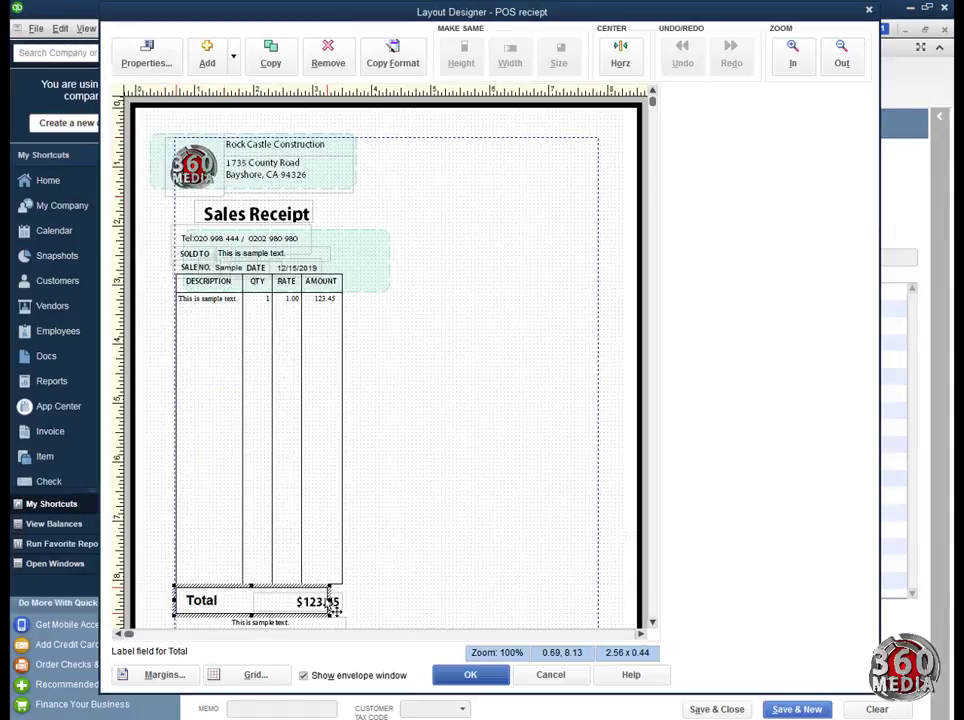
{"action": "left_click_drag", "start_coordinate": [350, 605], "coordinate": [349, 602]}
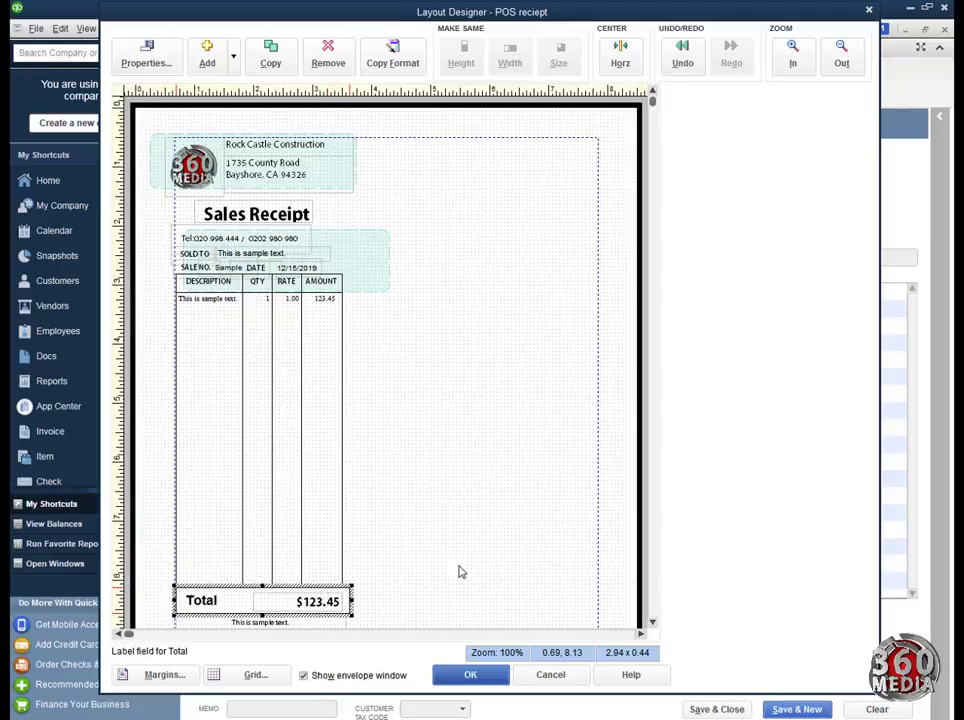
{"action": "left_click", "coordinate": [453, 598]}
Accept the widened Total box in the layout and review the receipt's print preview again
{"action": "left_click", "coordinate": [455, 674]}
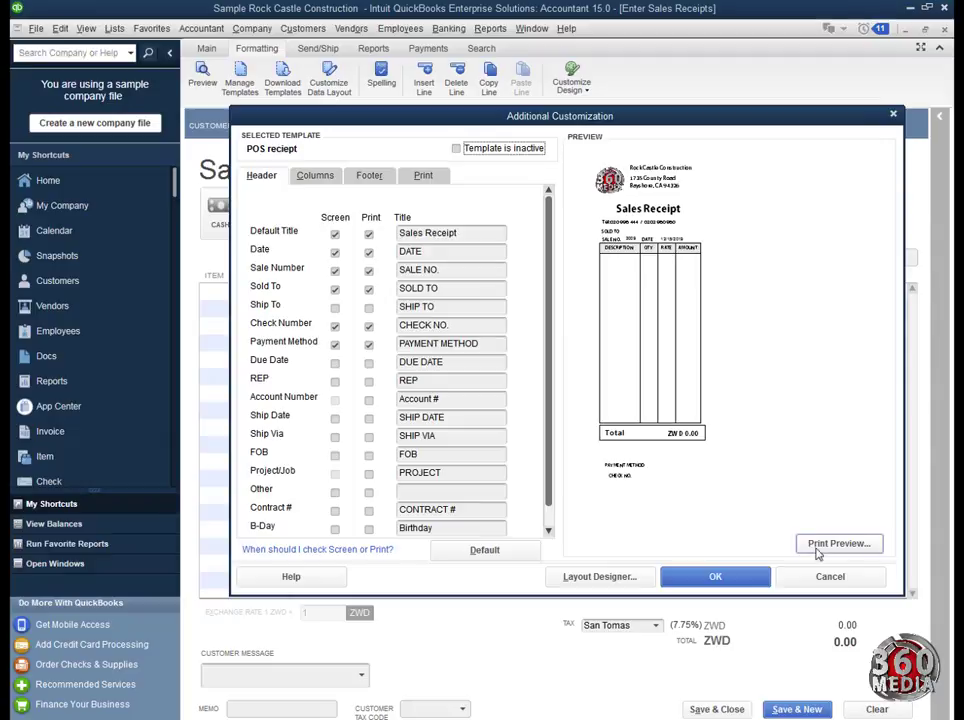
{"action": "left_click", "coordinate": [815, 543]}
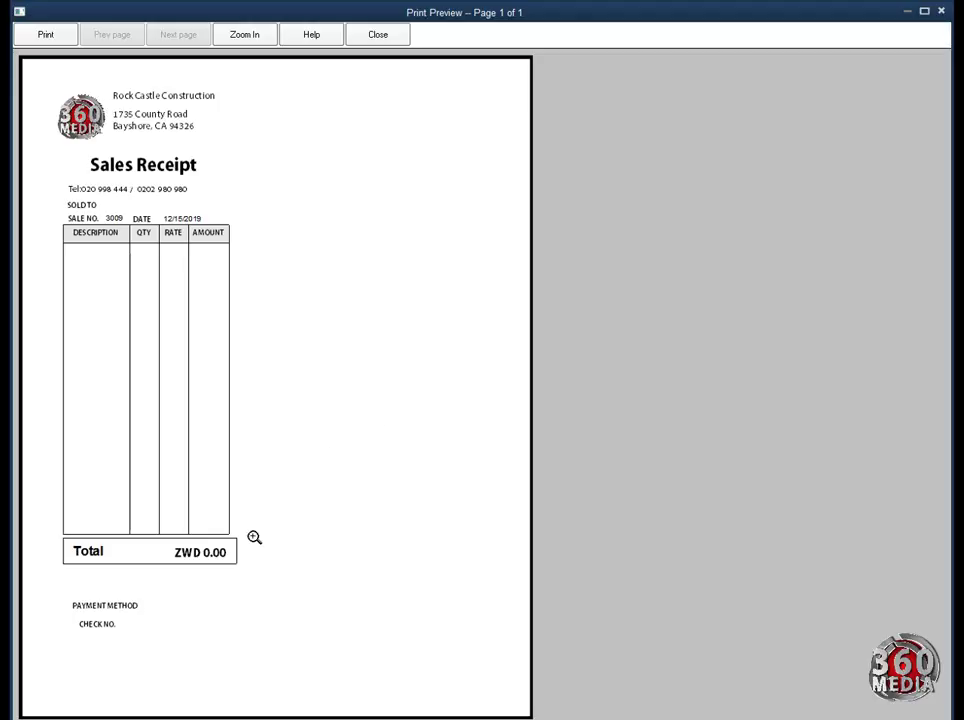
{"action": "key", "text": "Escape"}
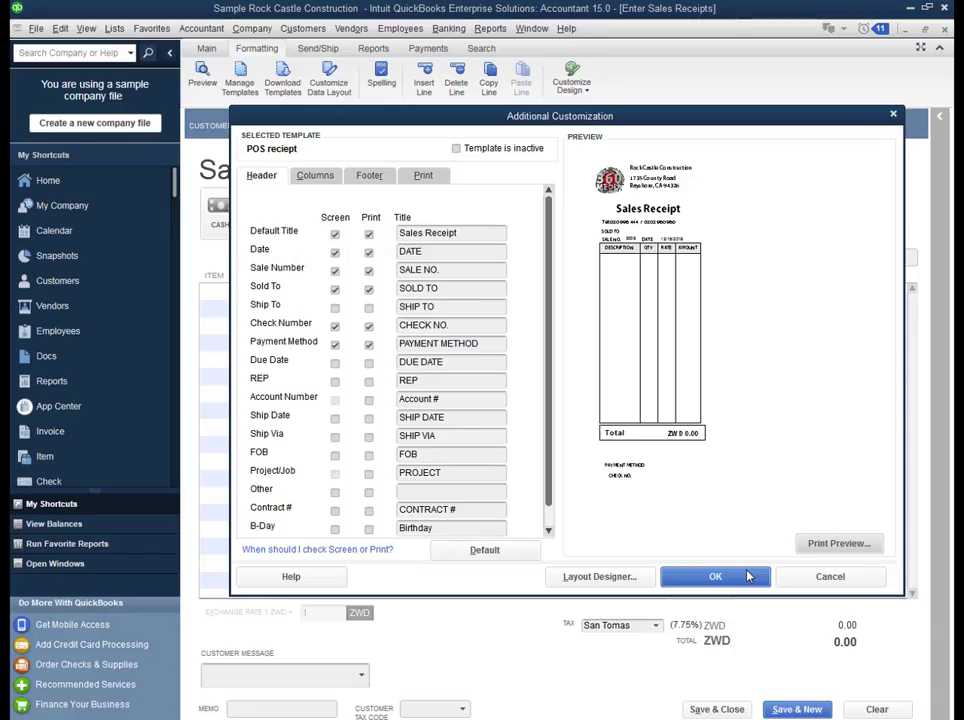